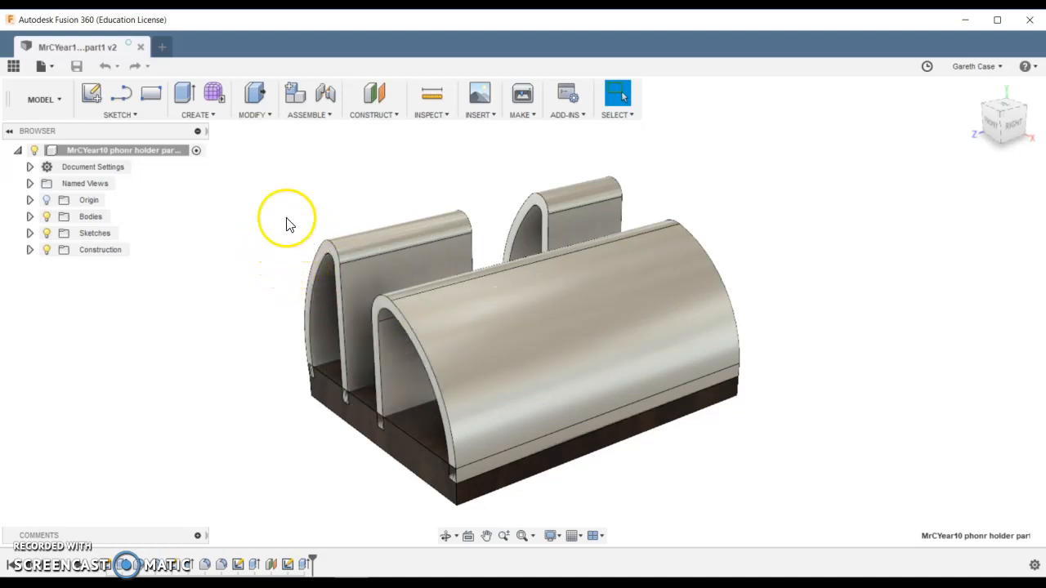
Switch to the Render workspace and open the appearance settings with the full material library in view
left_click(67, 101)
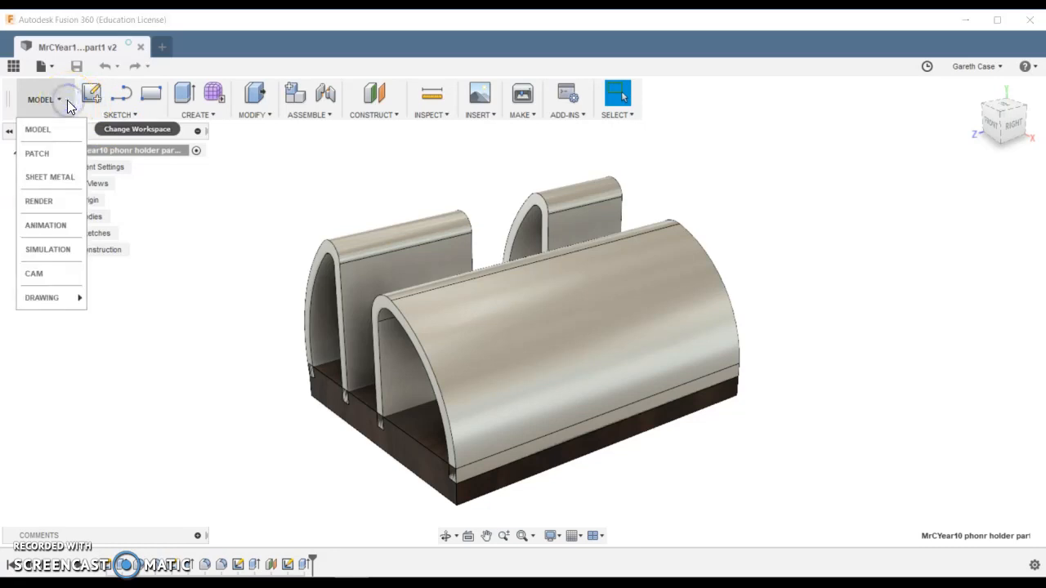
left_click(53, 201)
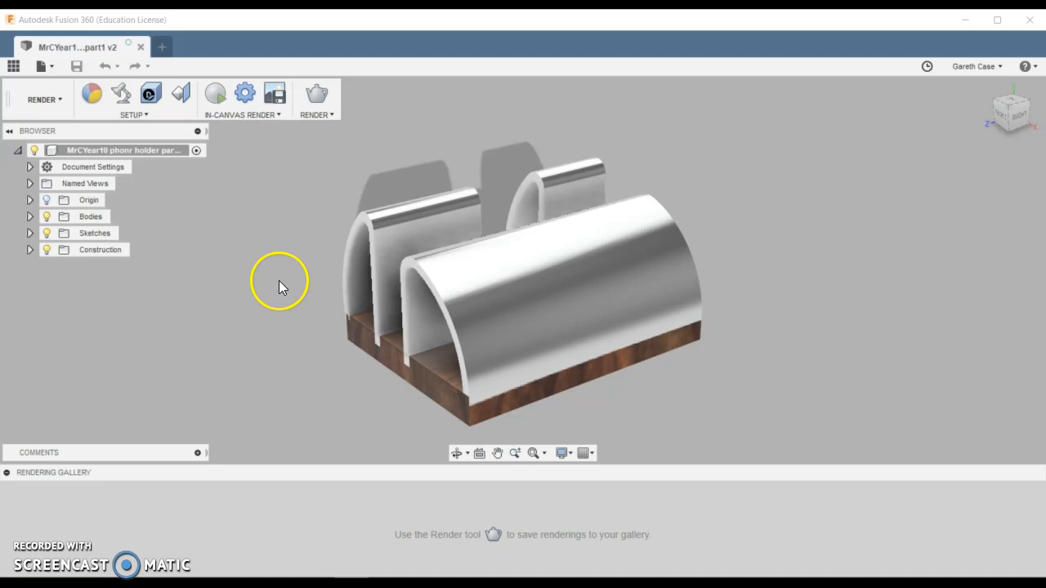
left_click(92, 99)
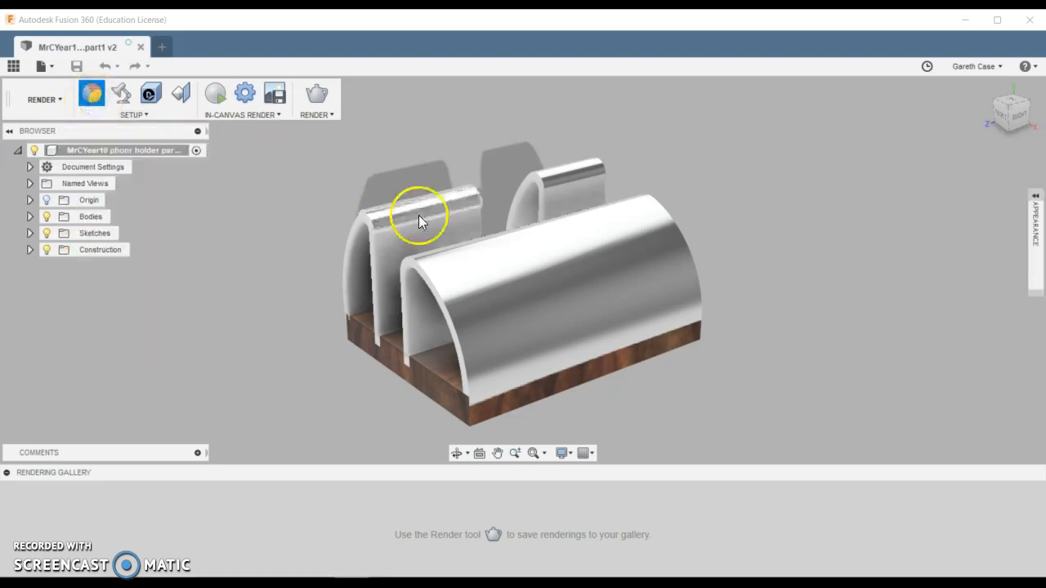
left_click(1036, 217)
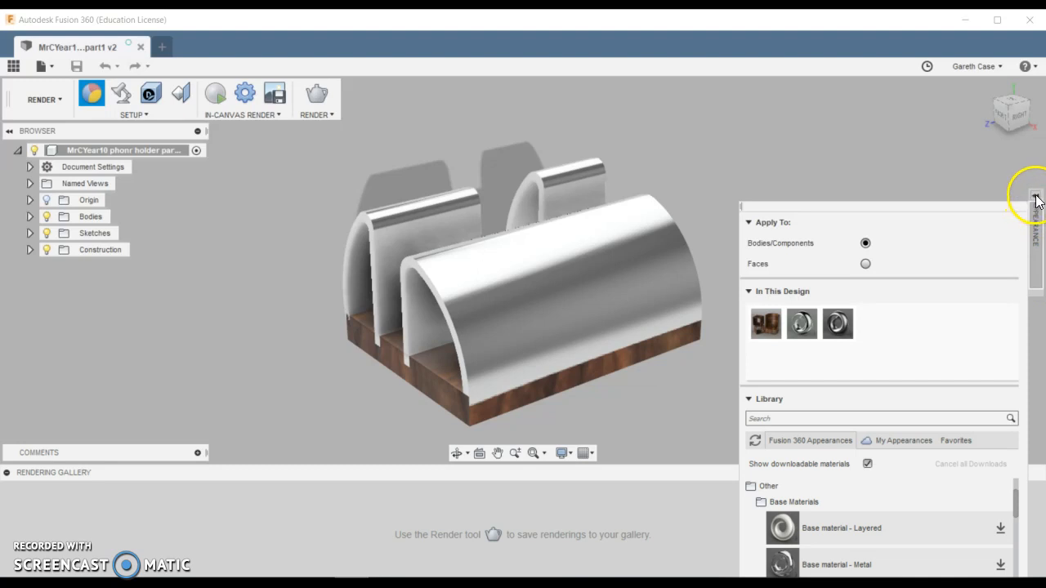
left_click(1036, 199)
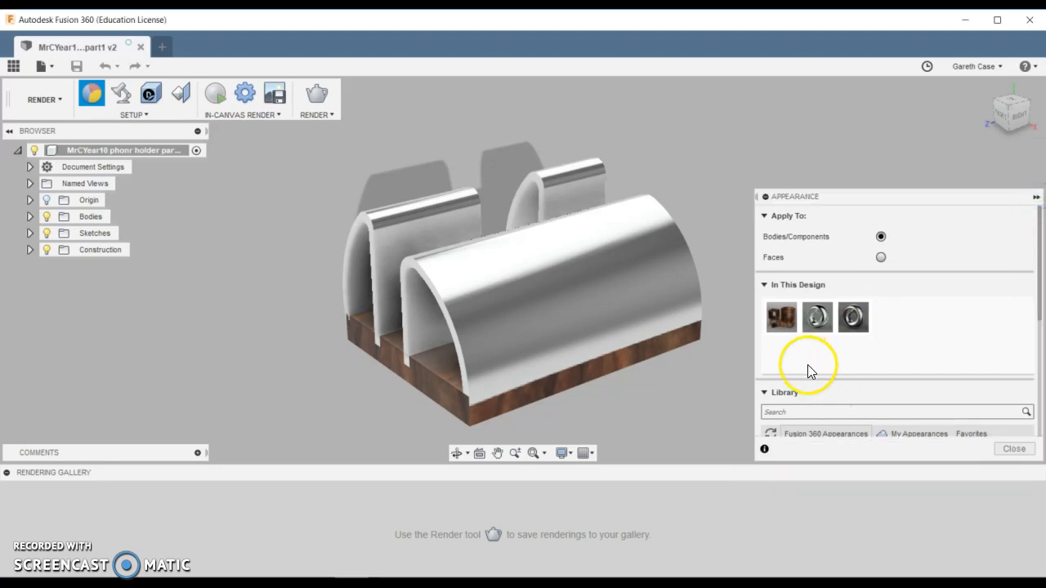
left_click_drag(893, 197, 887, 93)
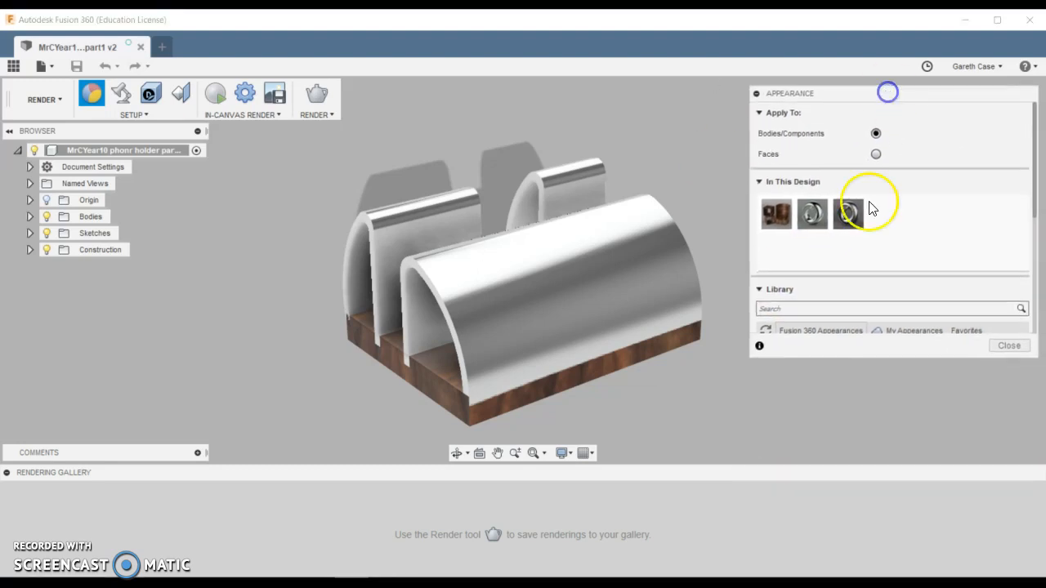
left_click(759, 289)
left_click(759, 290)
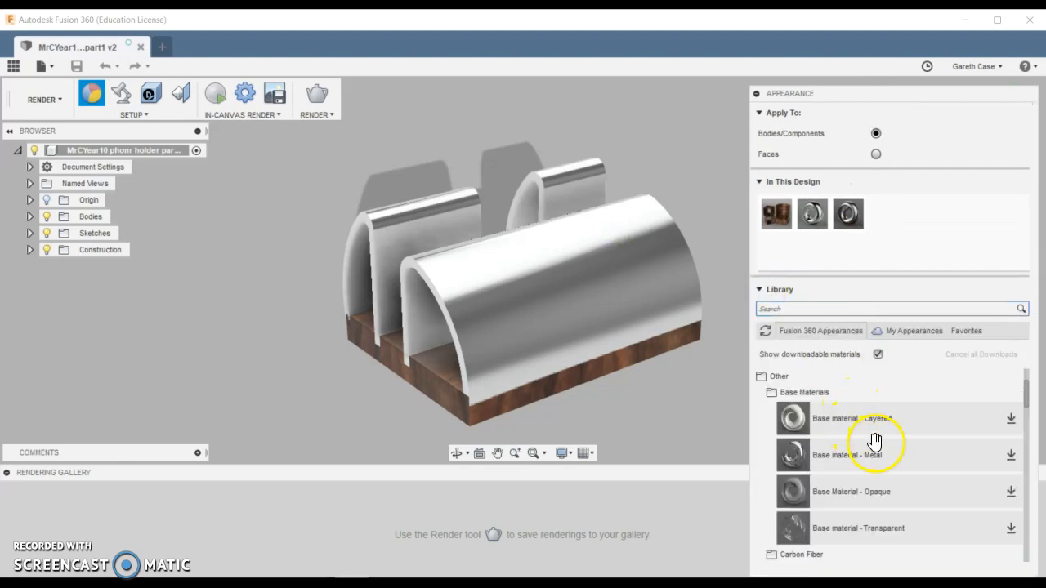
Open the Finished category under Wood in the appearance library
scroll(878, 466, "down", 5)
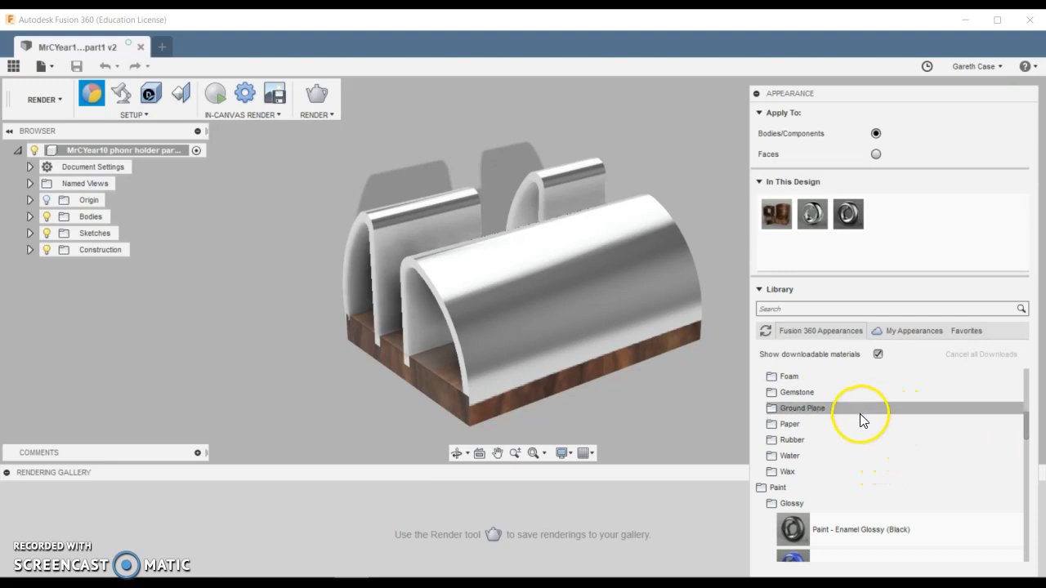
scroll(859, 449, "down", 8)
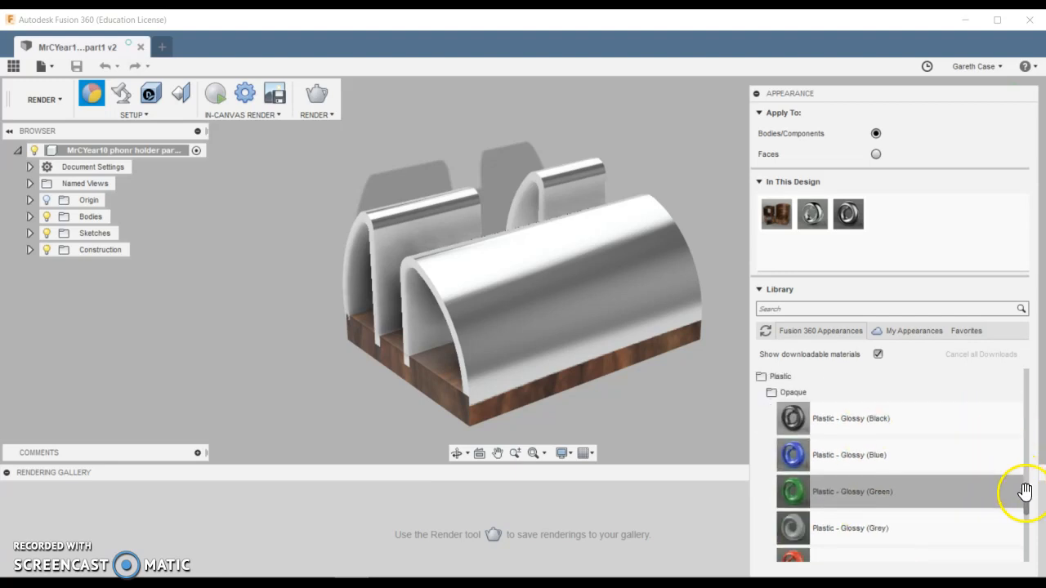
left_click_drag(1025, 500, 1022, 569)
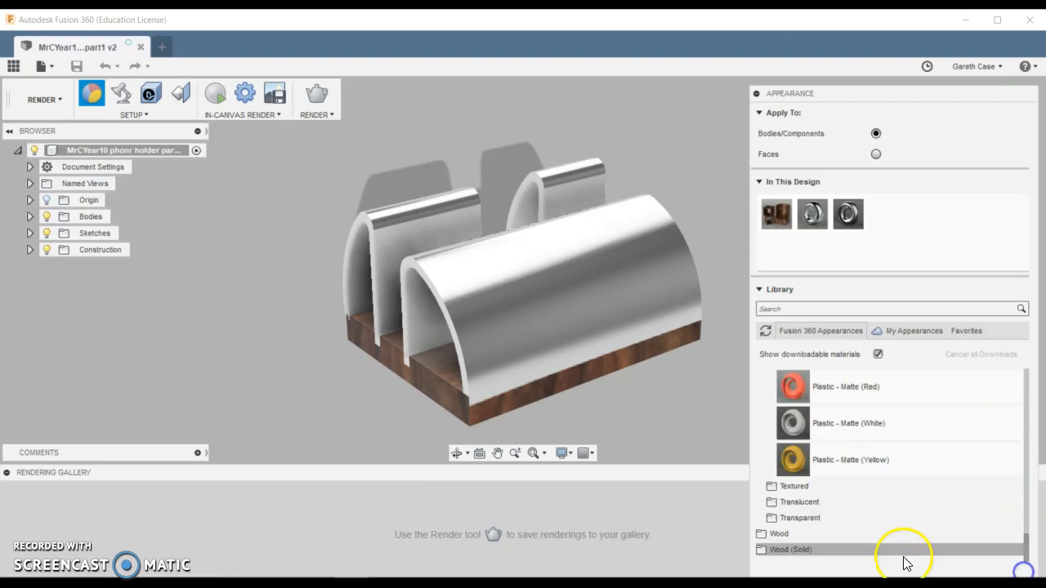
scroll(882, 561, "down", 1)
left_click(773, 515)
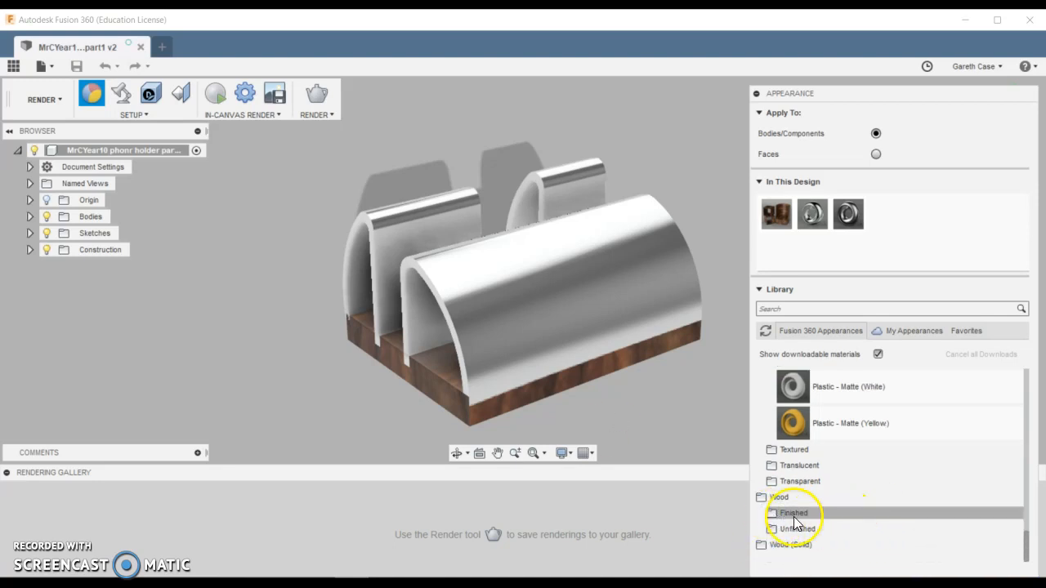
scroll(794, 516, "down", 10)
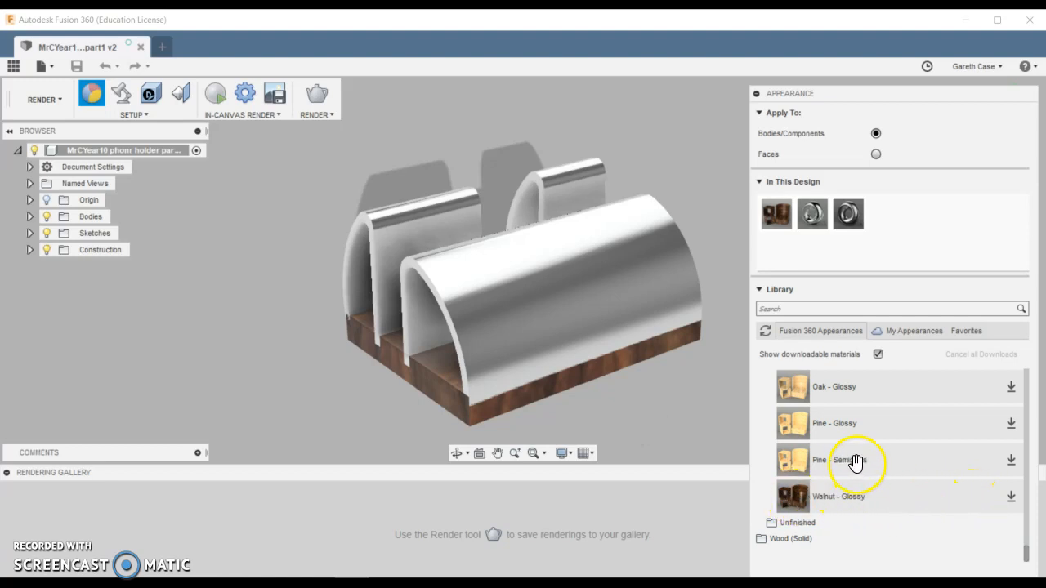
Apply the Oak - Semigloss appearance to the phone holder's base
scroll(849, 462, "down", 3)
left_click(1010, 427)
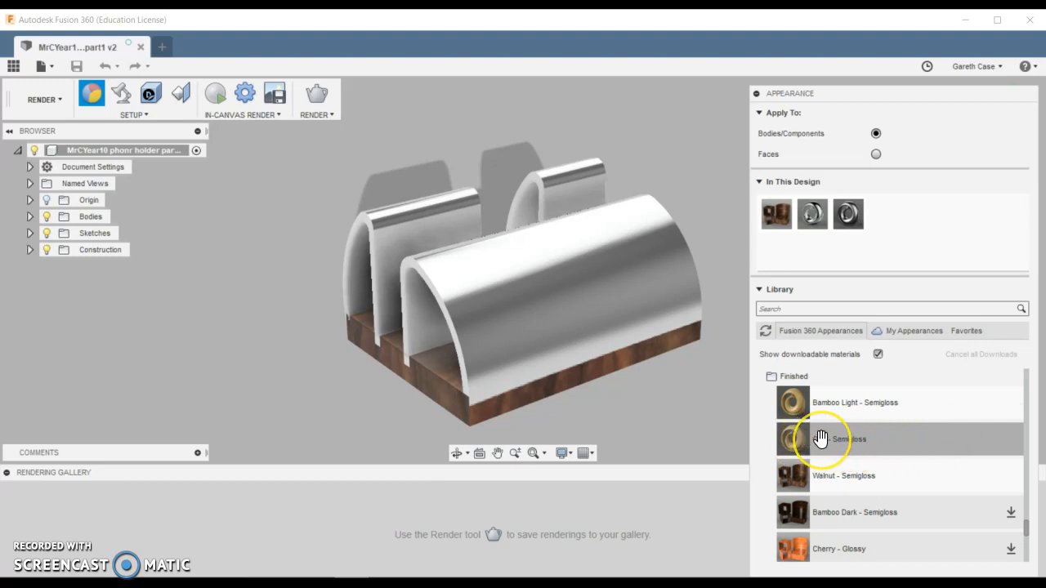
left_click_drag(819, 439, 545, 390)
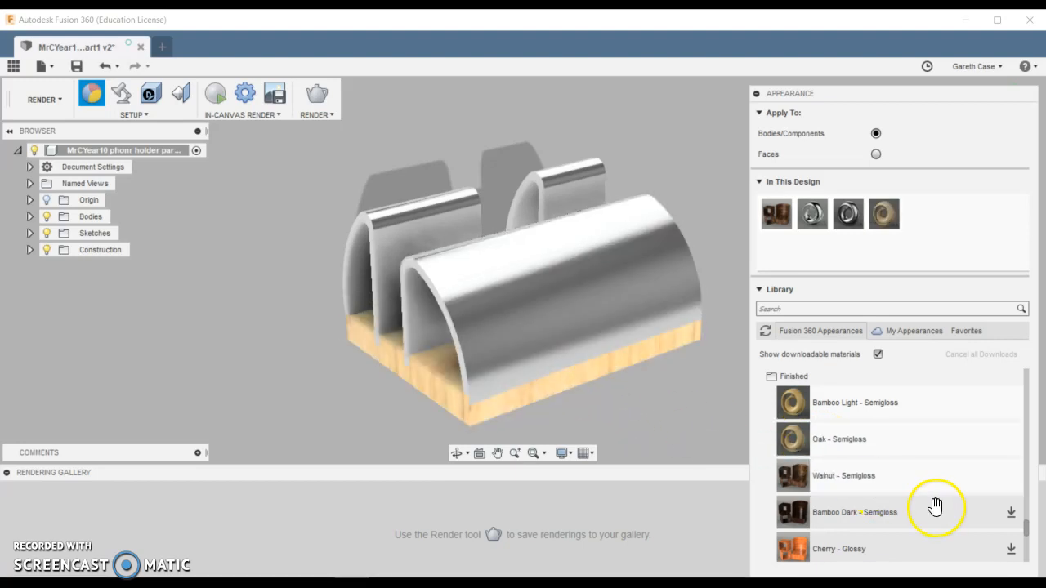
Open the Aluminum category under Metal in the appearance library
scroll(825, 433, "up", 5)
scroll(843, 431, "down", 5)
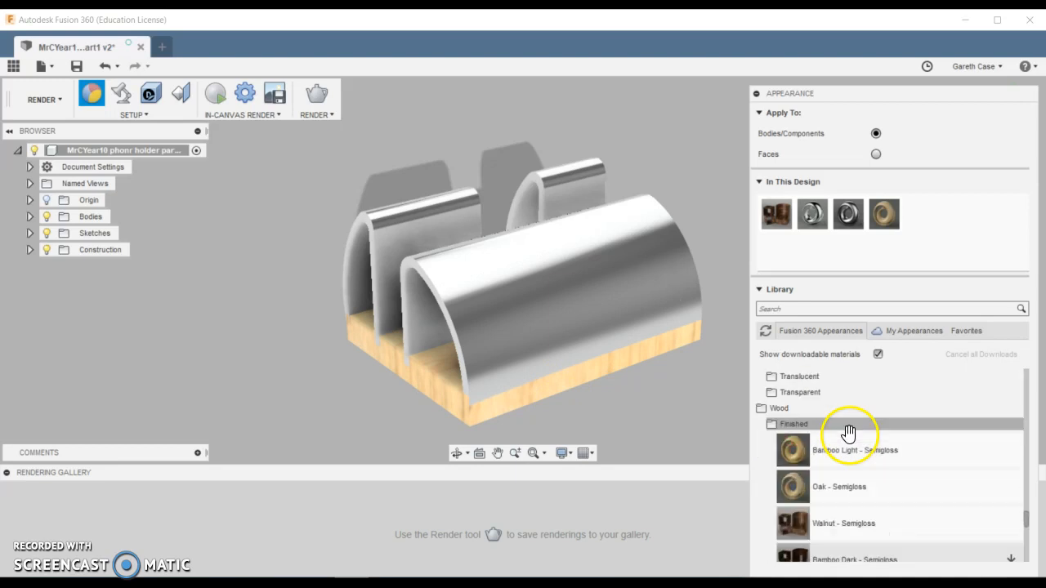
scroll(850, 433, "down", 5)
scroll(849, 437, "up", 4)
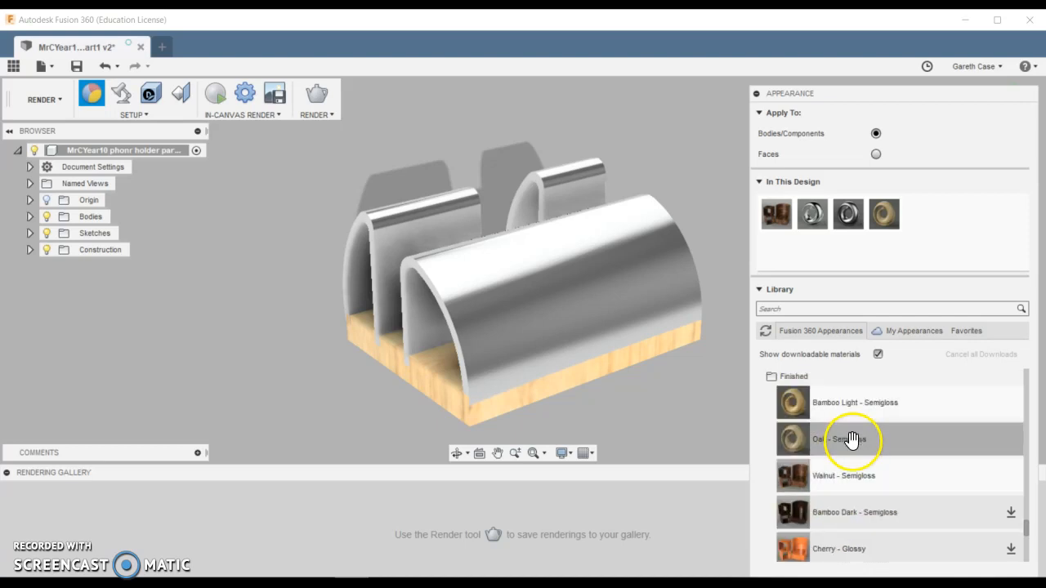
scroll(849, 438, "up", 1)
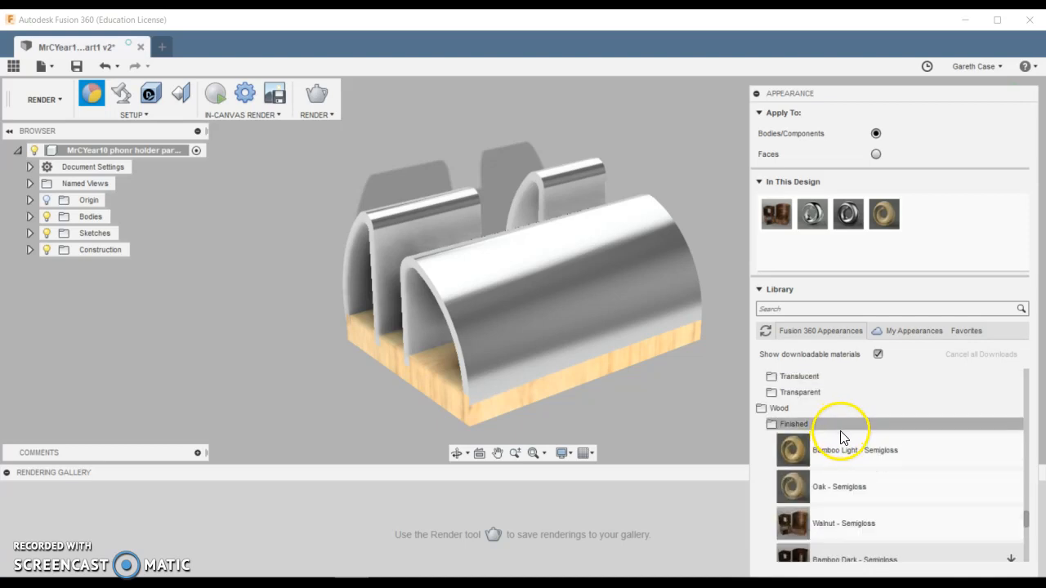
scroll(846, 439, "up", 8)
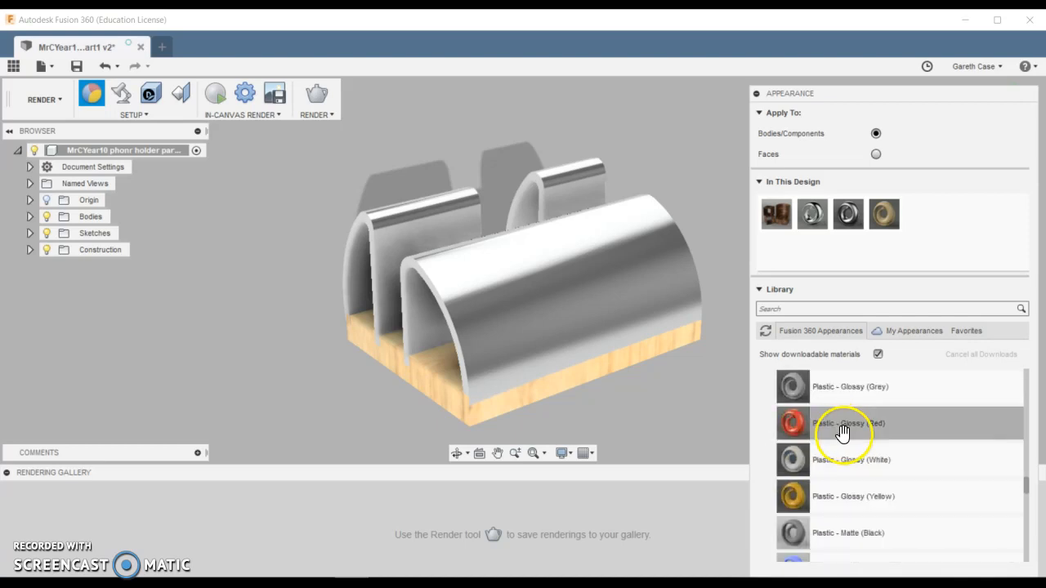
scroll(812, 410, "up", 3)
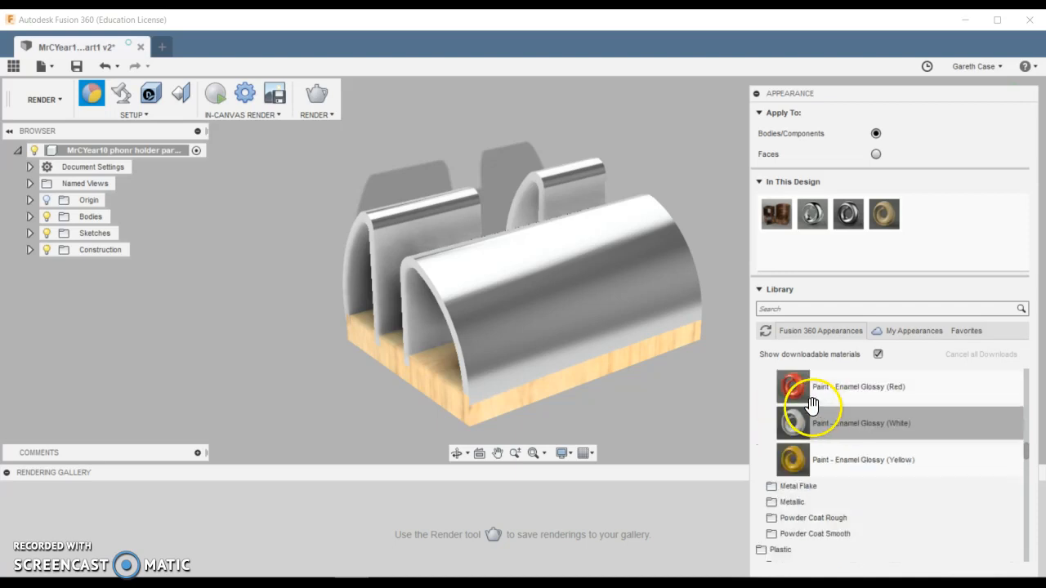
left_click_drag(1024, 454, 1032, 381)
left_click(763, 408)
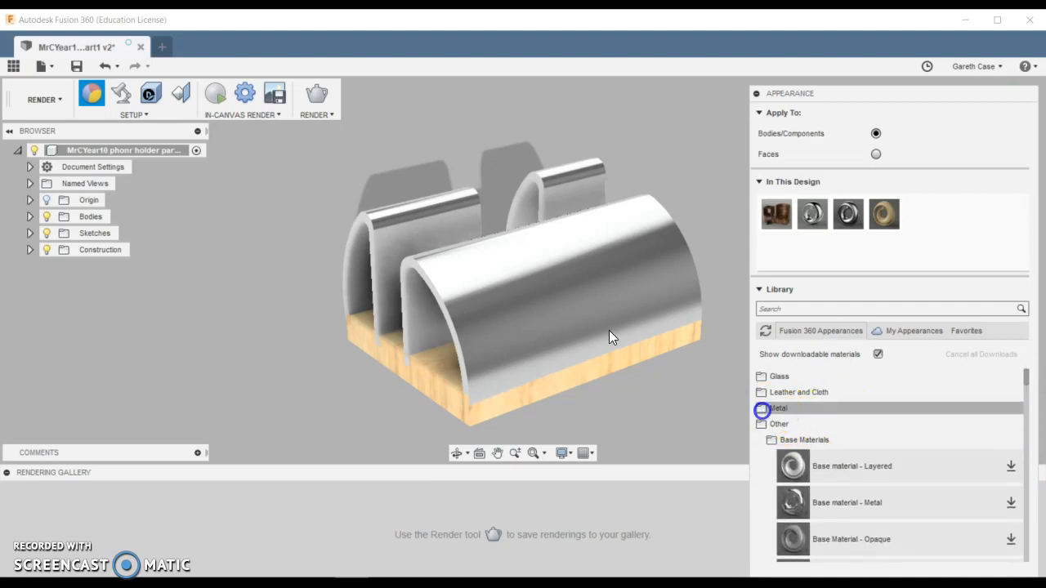
left_click(772, 423)
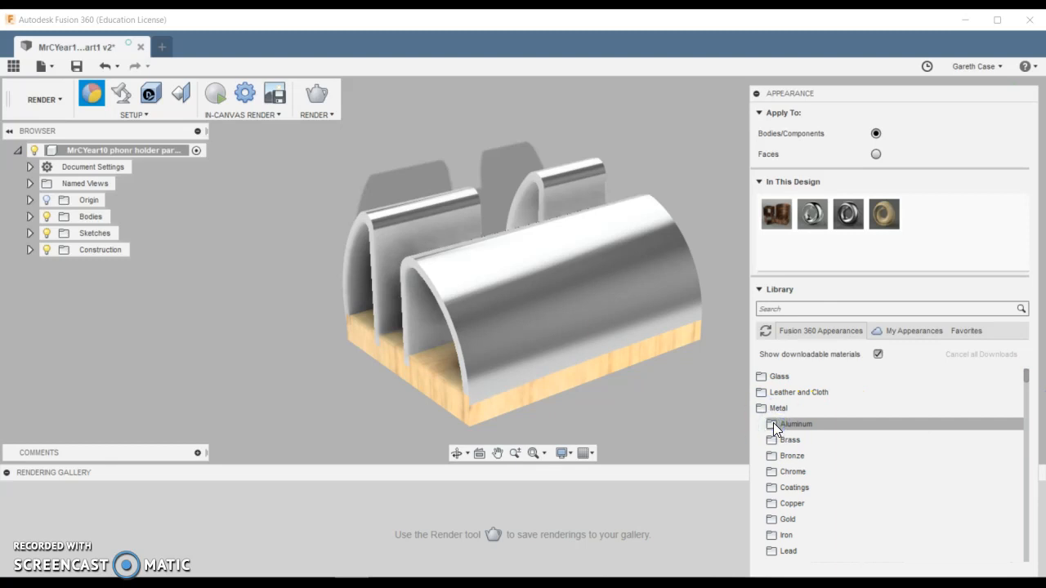
left_click(790, 422)
left_click(723, 411)
left_click(776, 425)
left_click(776, 426)
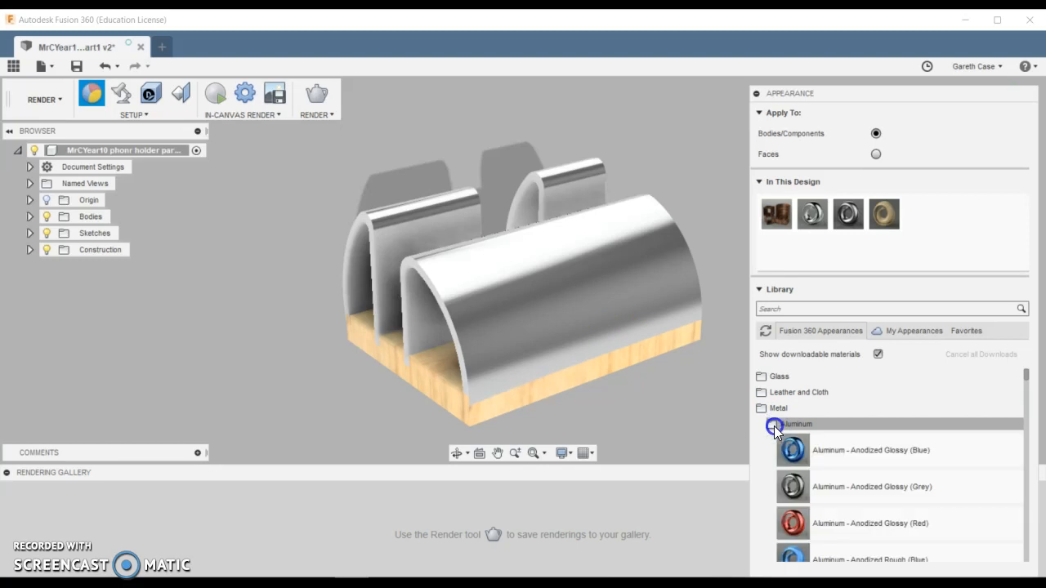
Apply the Aluminum - Polished appearance to the large front curved body
scroll(866, 482, "down", 3)
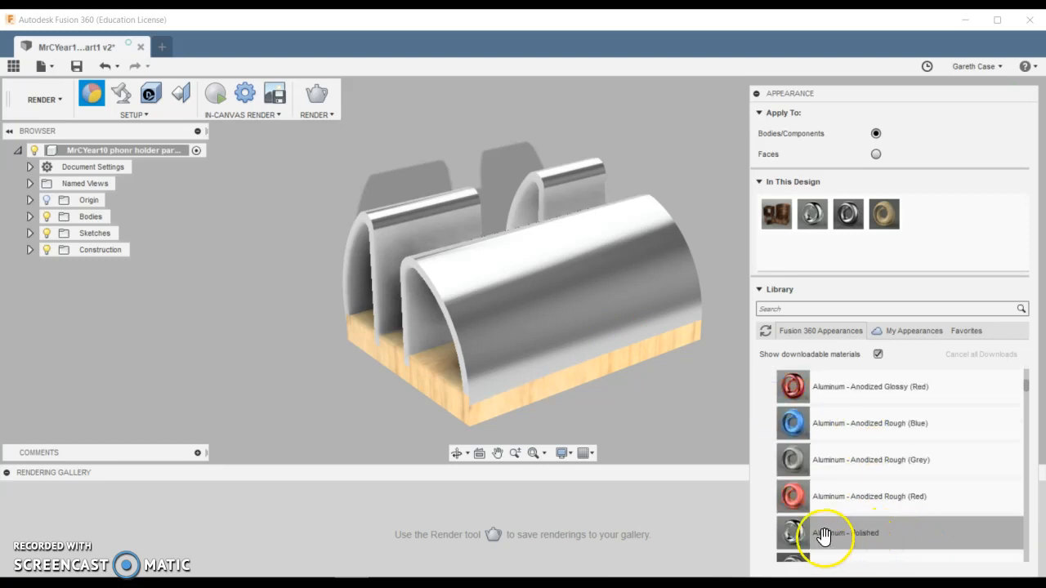
left_click_drag(833, 534, 541, 337)
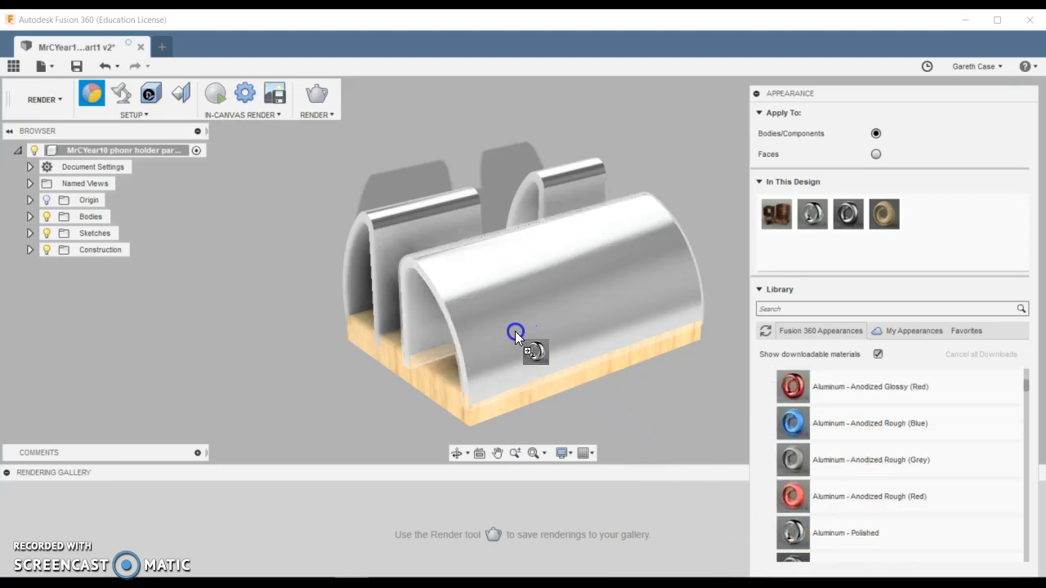
left_click_drag(454, 337, 462, 336)
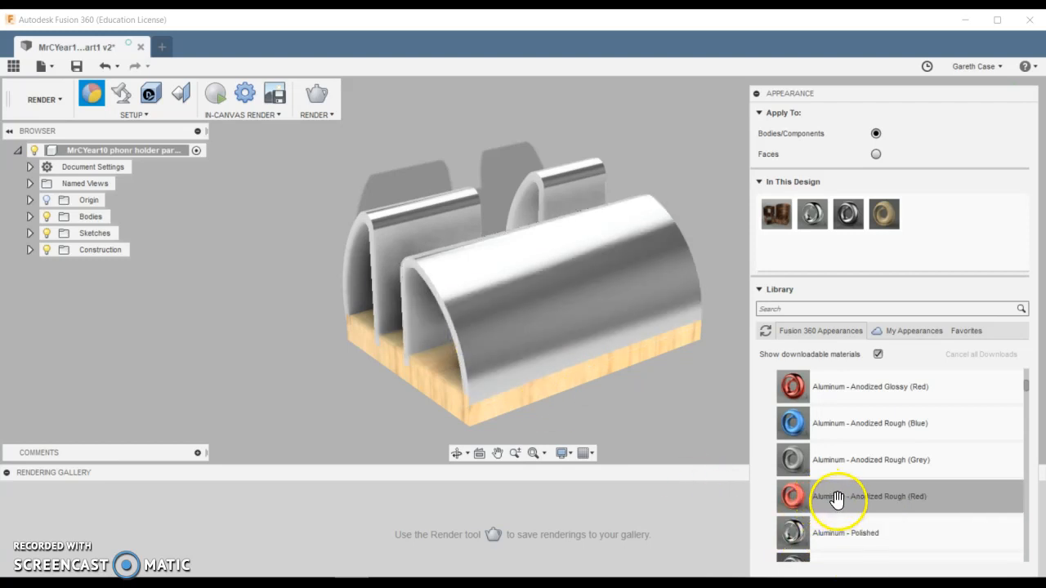
Apply Aluminum - Anodized Rough (Grey) to the large front curved body and both smaller rear curved bodies
left_click_drag(856, 466, 516, 338)
left_click_drag(841, 462, 399, 227)
left_click_drag(847, 465, 572, 193)
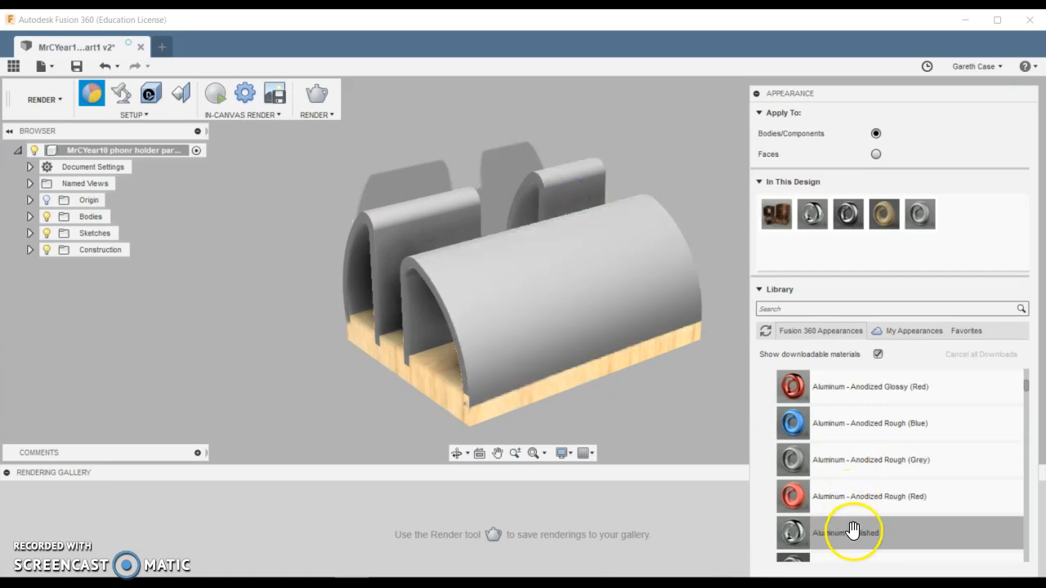
Apply Aluminum - Polished to all three curved bodies of the phone holder
left_click_drag(854, 532, 408, 223)
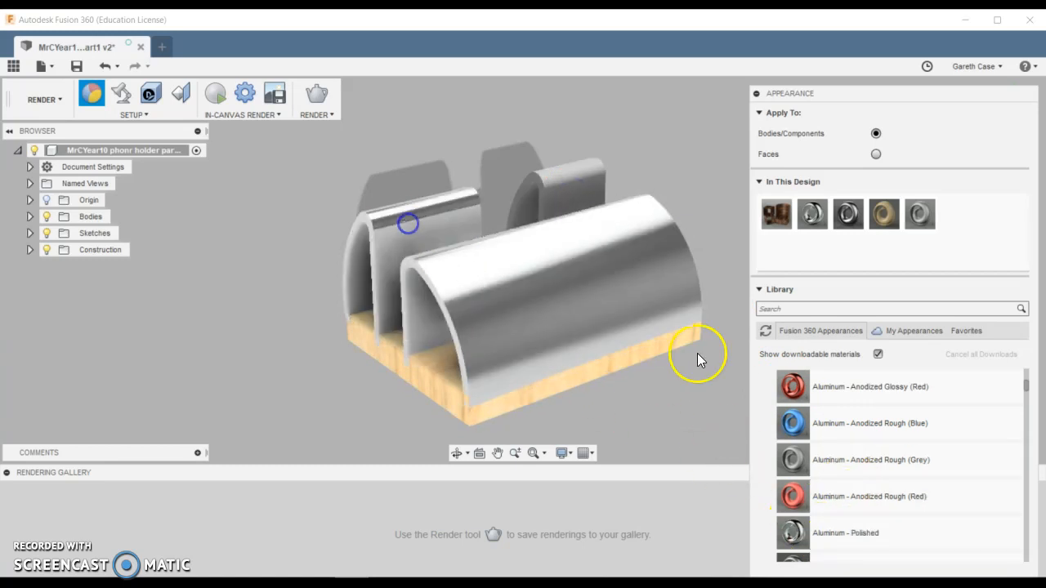
left_click_drag(826, 532, 574, 190)
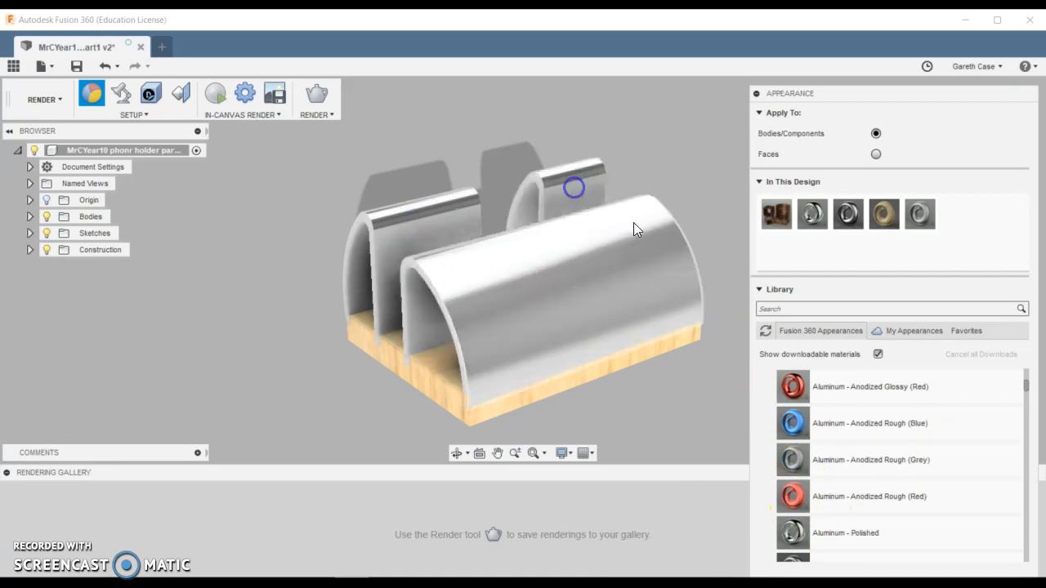
Download the Walnut - Glossy finished wood appearance and apply it to the phone holder's base
scroll(853, 386, "down", 3)
scroll(875, 451, "down", 3)
left_click(898, 530)
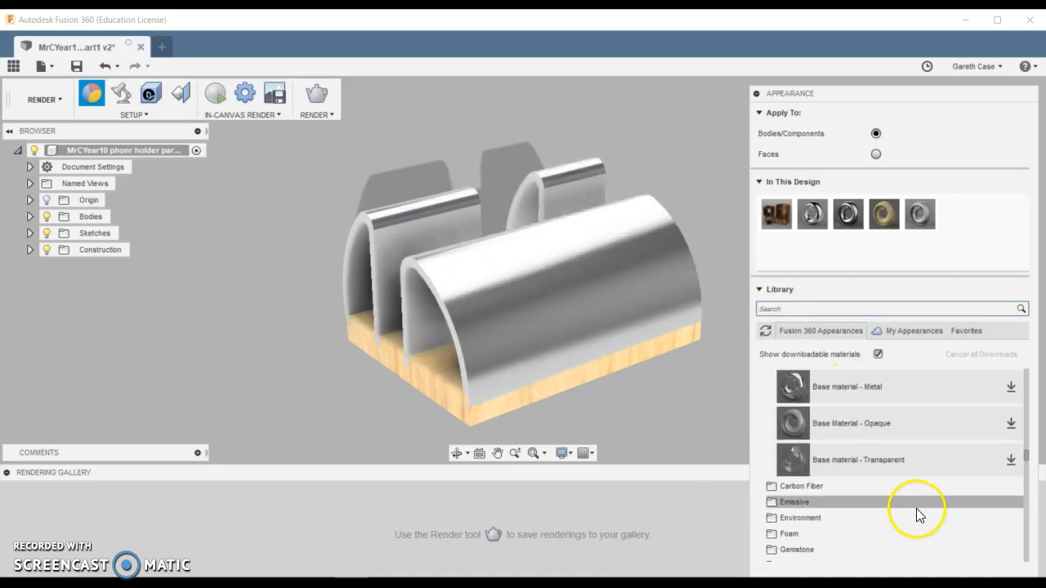
left_click_drag(1026, 456, 1026, 559)
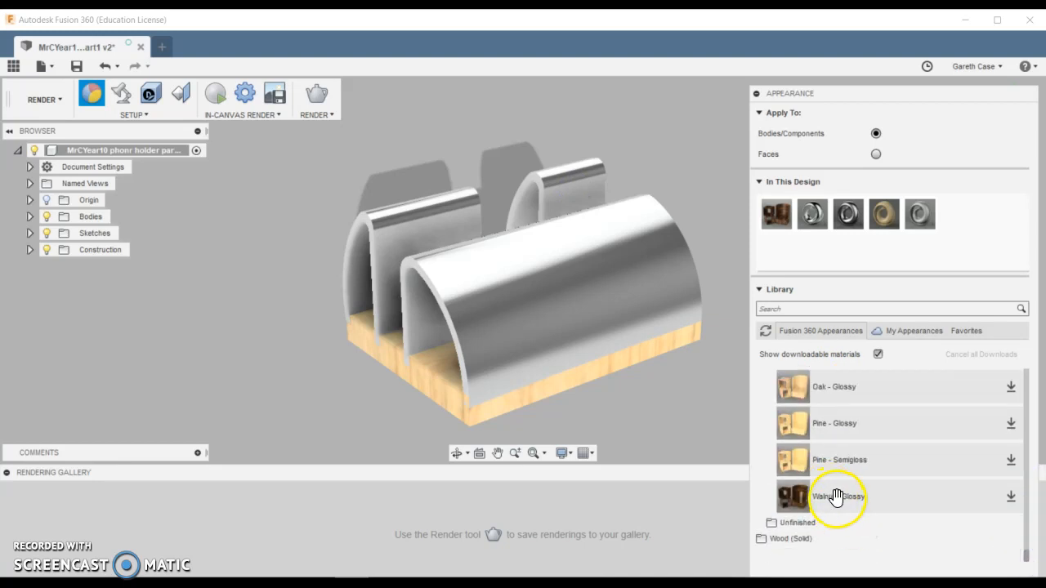
left_click(1012, 497)
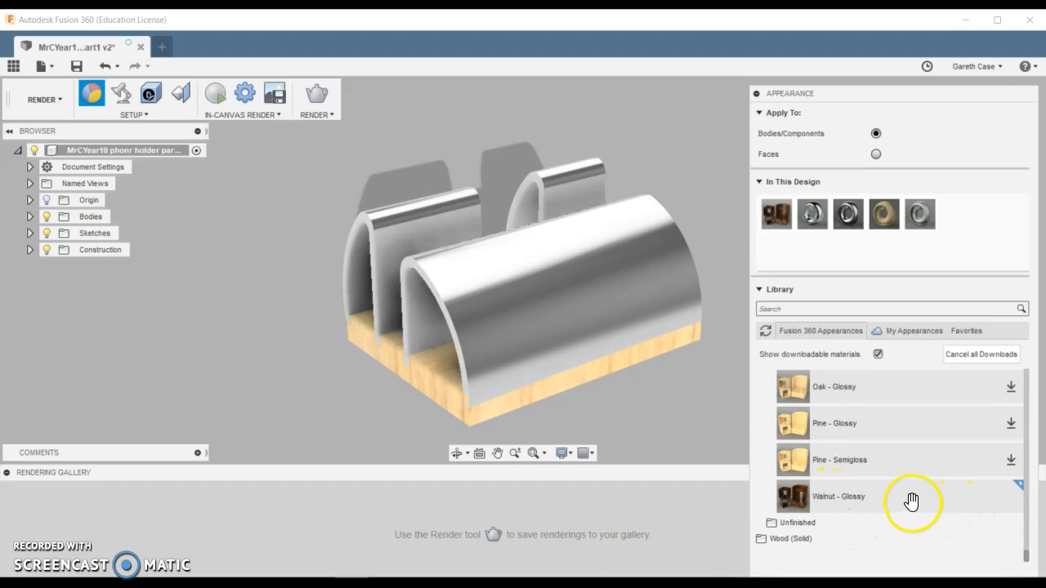
left_click_drag(840, 499, 550, 387)
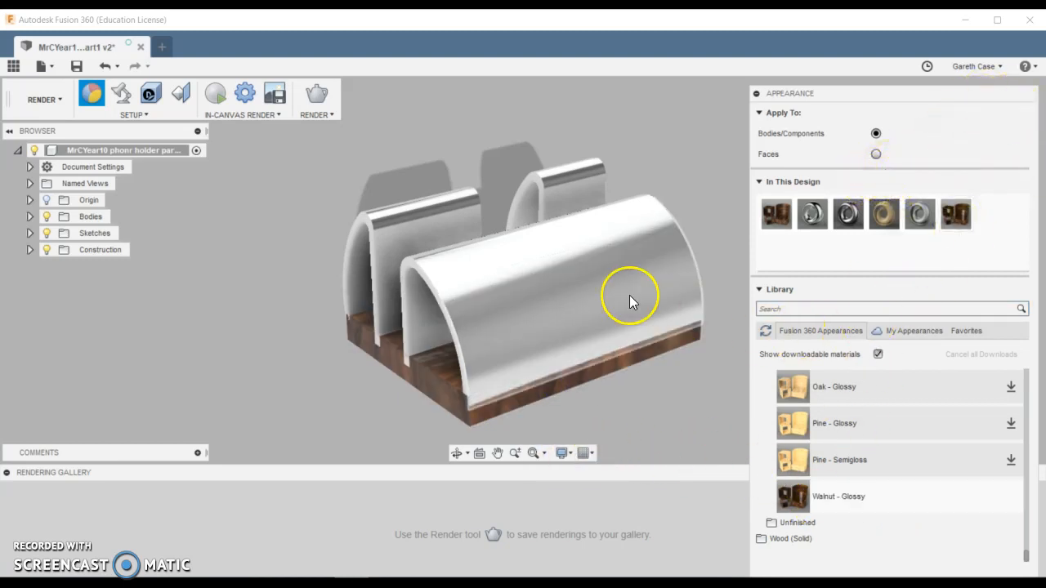
Save the design as a new version with the description "User Saved"
left_click(75, 65)
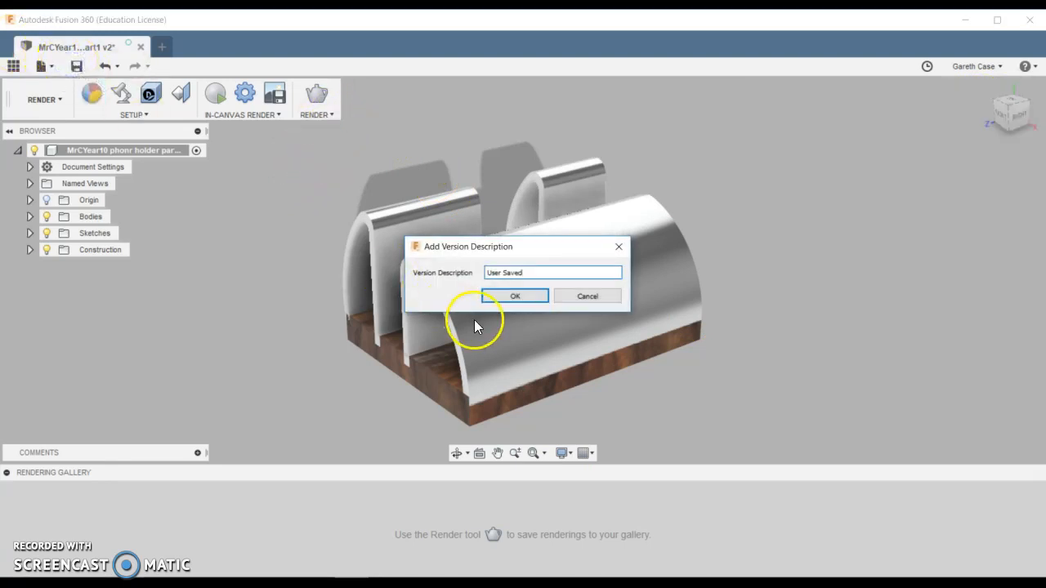
left_click(524, 271)
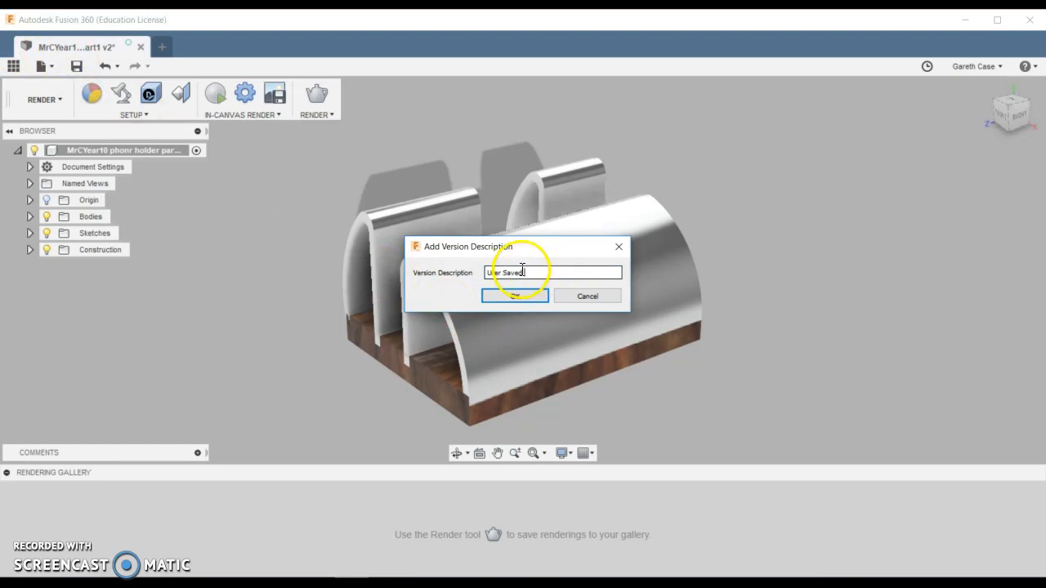
left_click(514, 296)
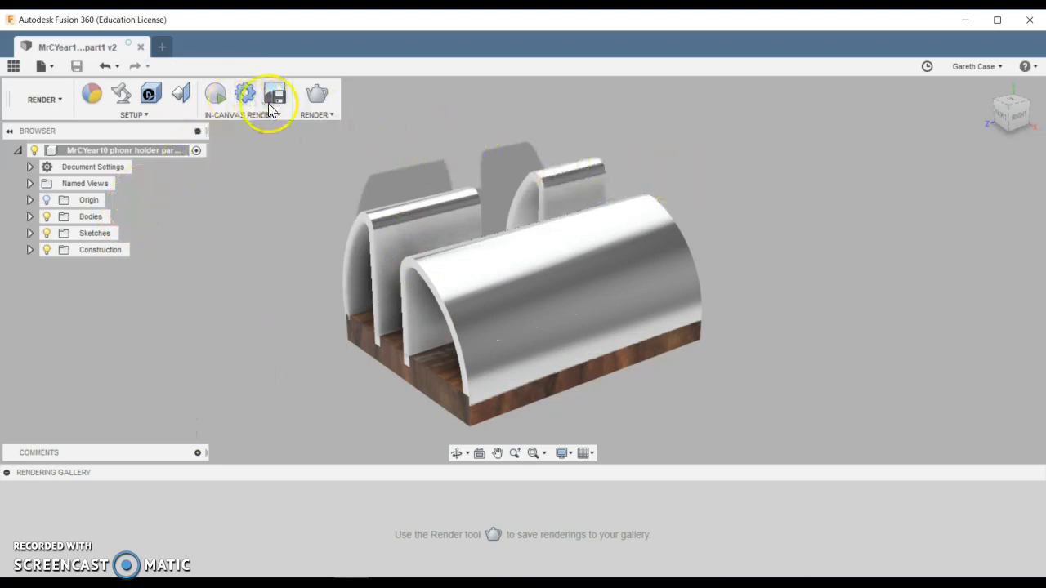
Open the render settings and set the custom render's file format to JPEG (High Quality)
left_click(316, 116)
left_click(322, 132)
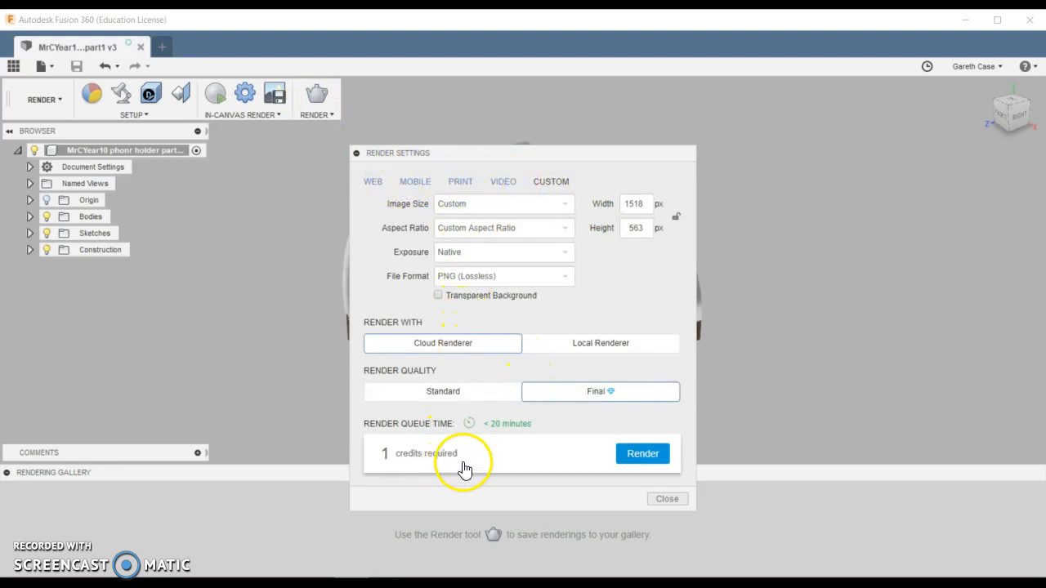
left_click(525, 229)
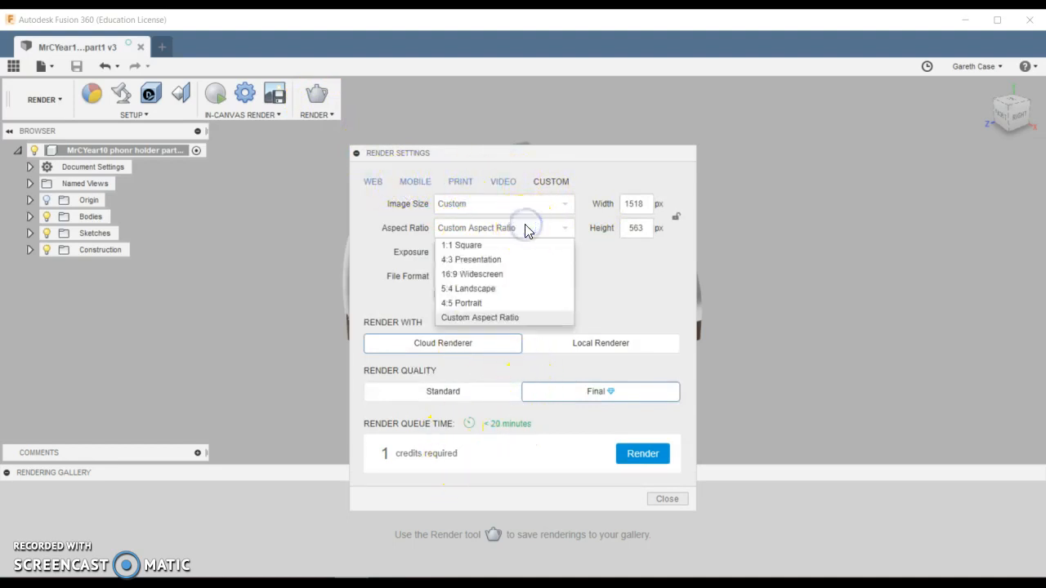
left_click(525, 227)
left_click(520, 253)
left_click(519, 252)
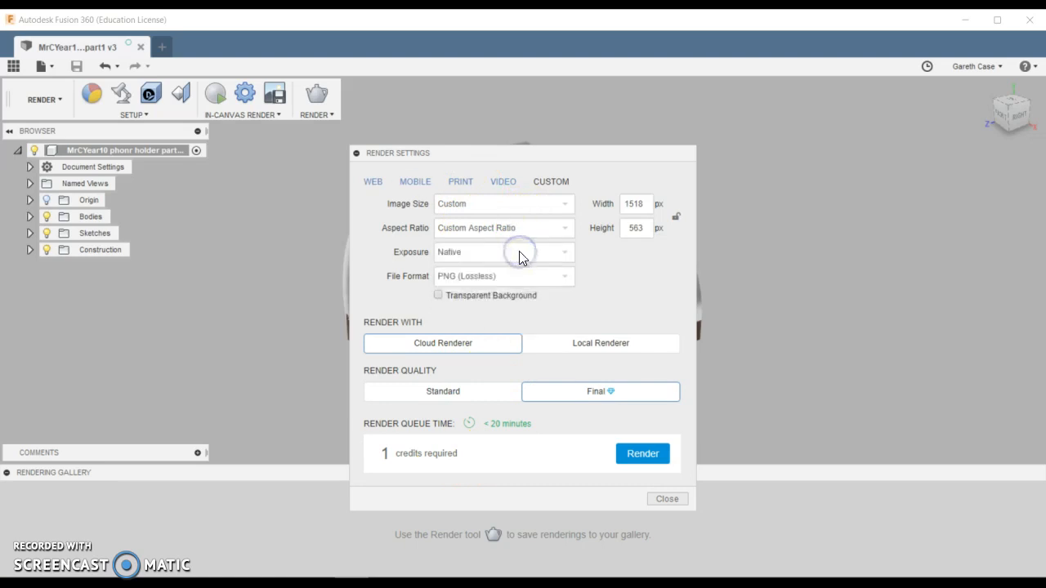
left_click(537, 279)
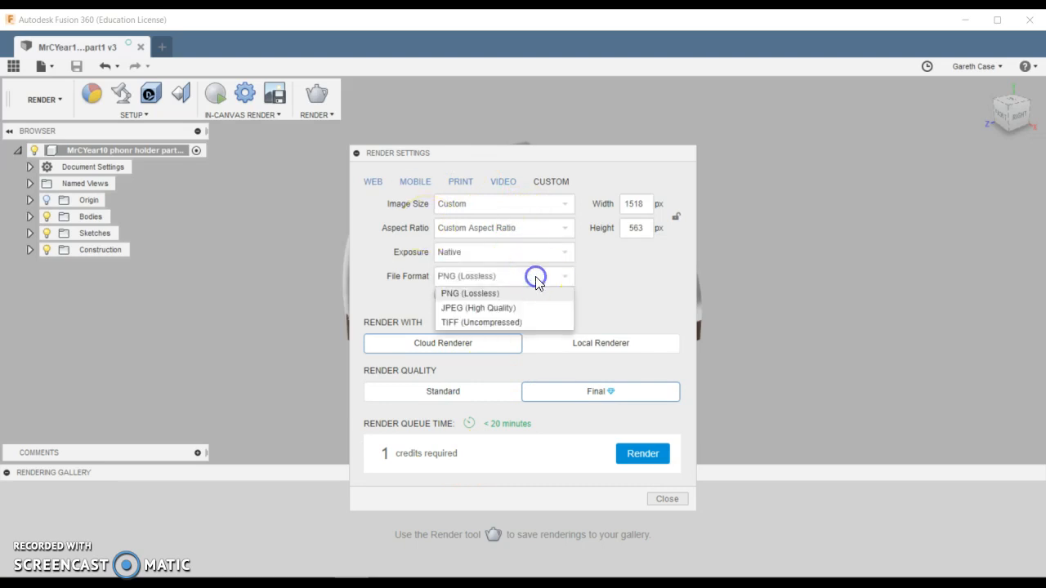
left_click(490, 307)
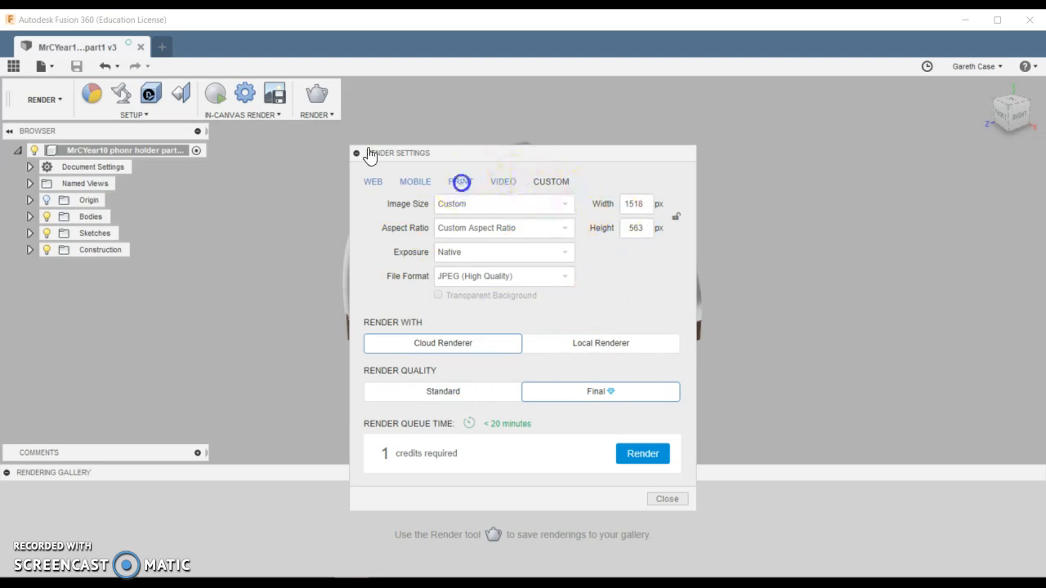
Start a cloud render of the phone holder at the 4x6" 300PPI print size in Final quality
left_click(460, 182)
left_click(428, 216)
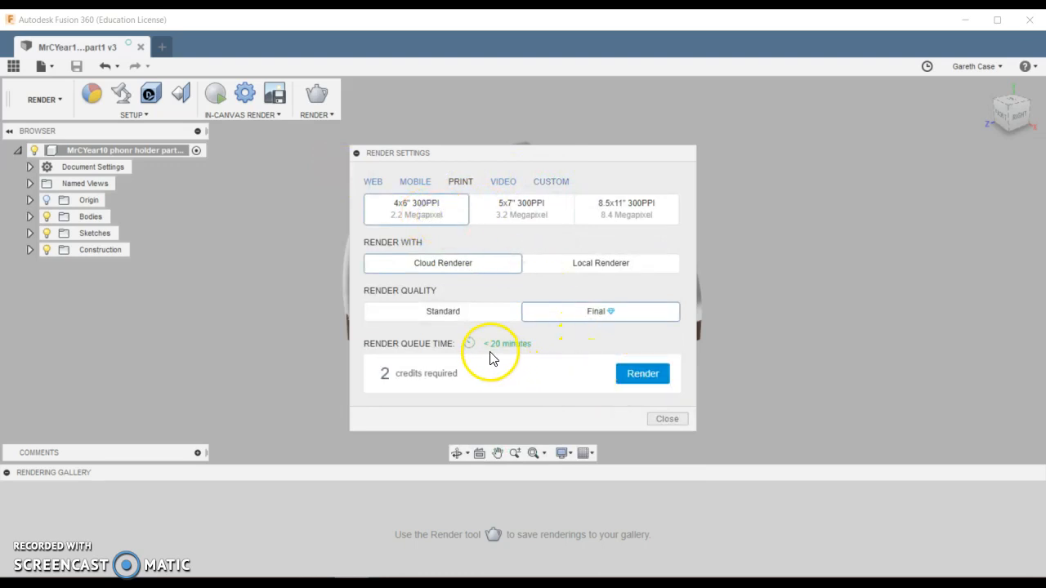
left_click(639, 376)
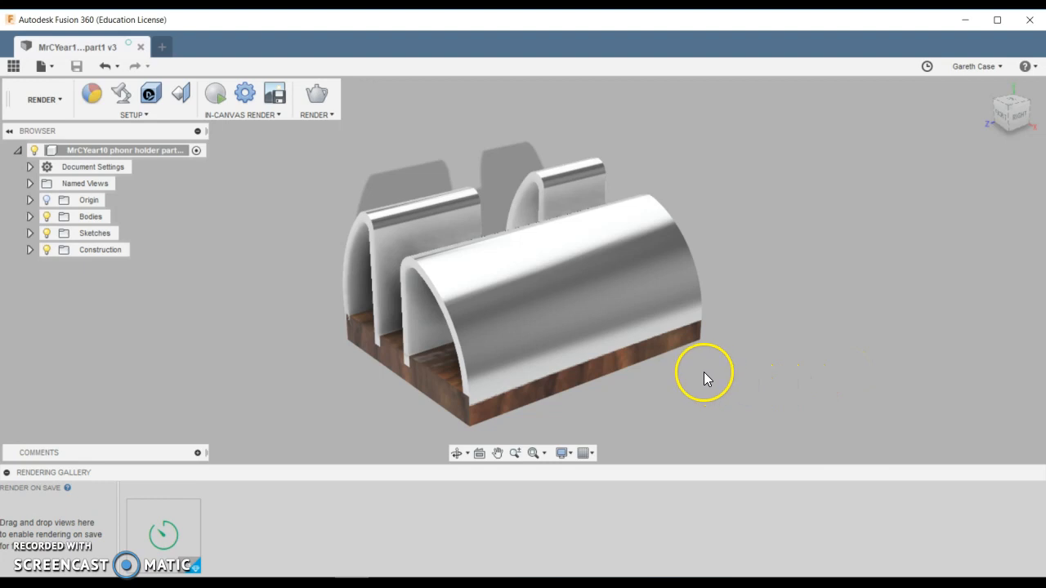
Start an image capture of the current view with a custom resolution 2092 pixels wide and a transparent background
mouse_move(144, 541)
left_click(323, 115)
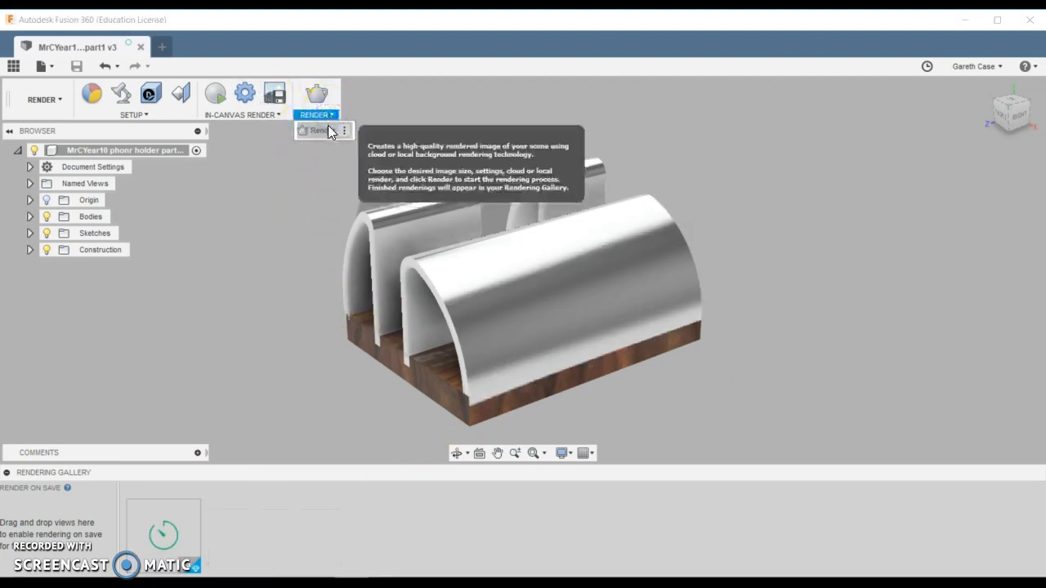
left_click(276, 114)
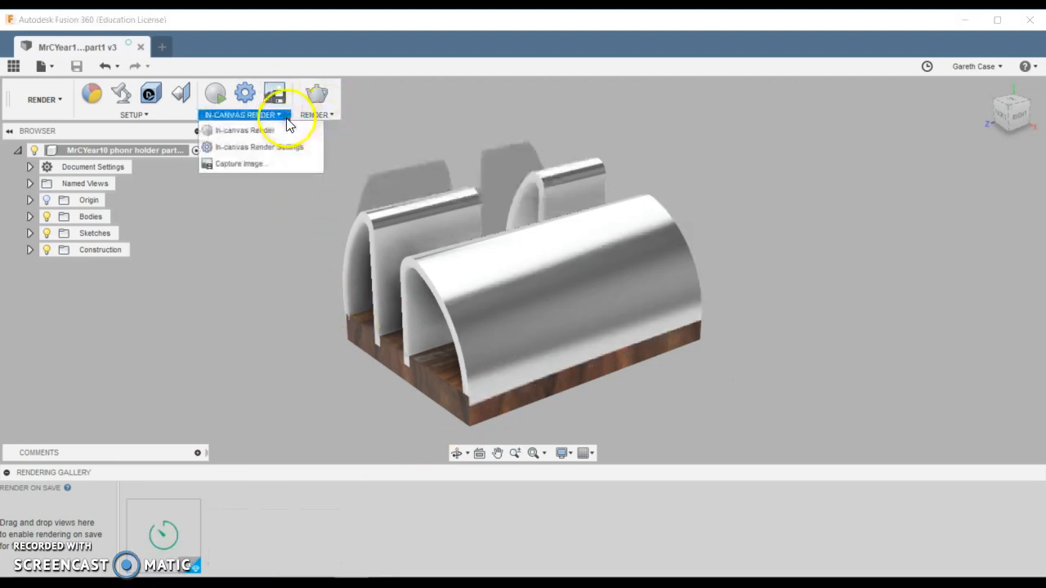
left_click(256, 165)
left_click(574, 211)
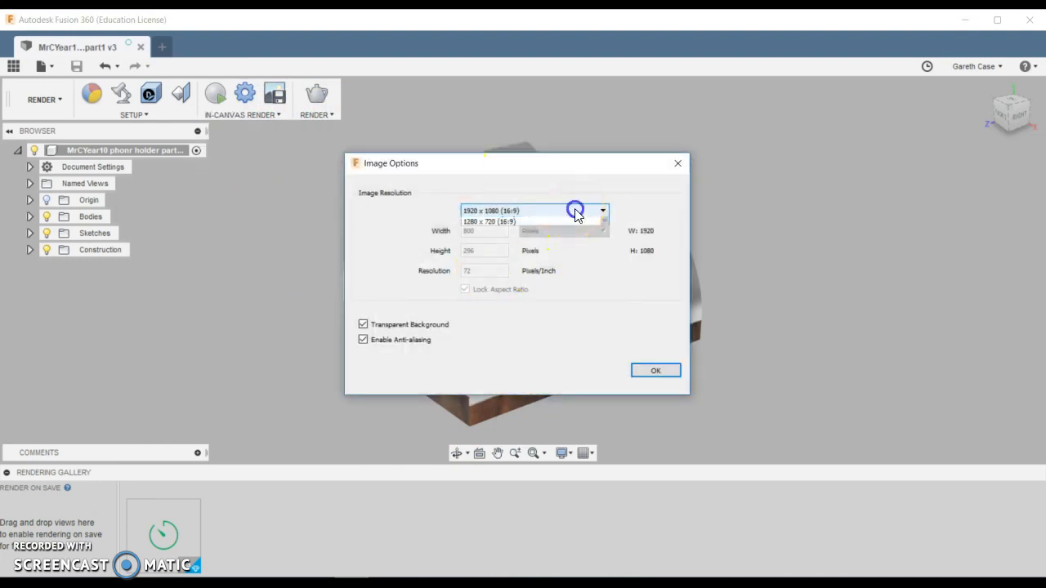
left_click(575, 211)
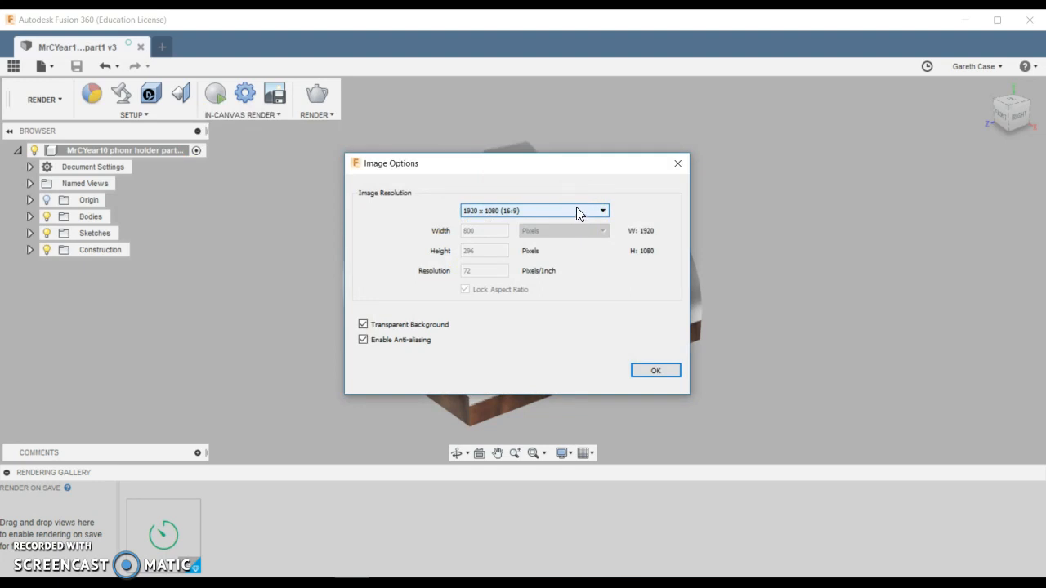
left_click(577, 211)
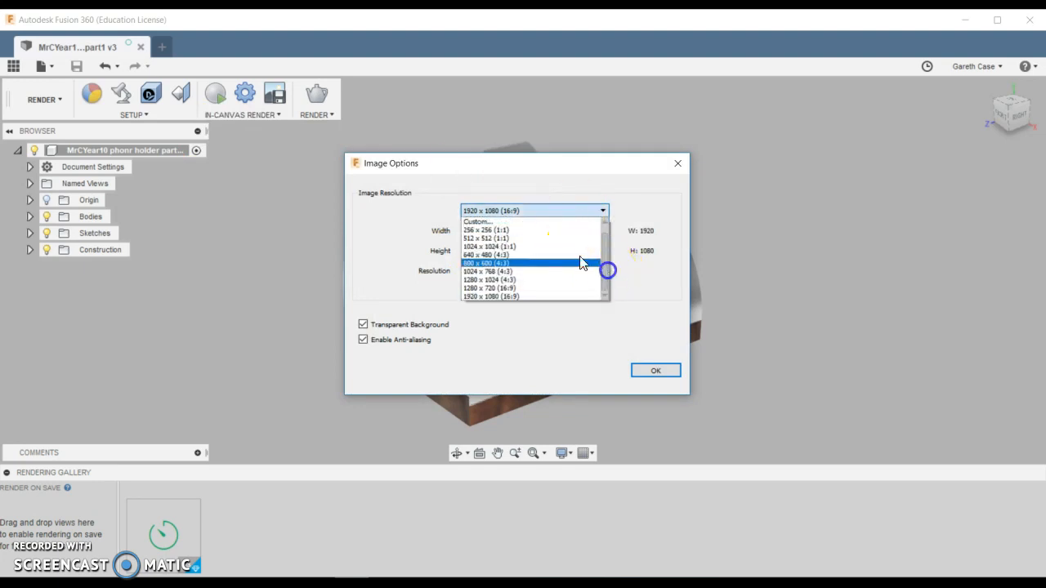
left_click(522, 221)
left_click_drag(475, 232, 392, 219)
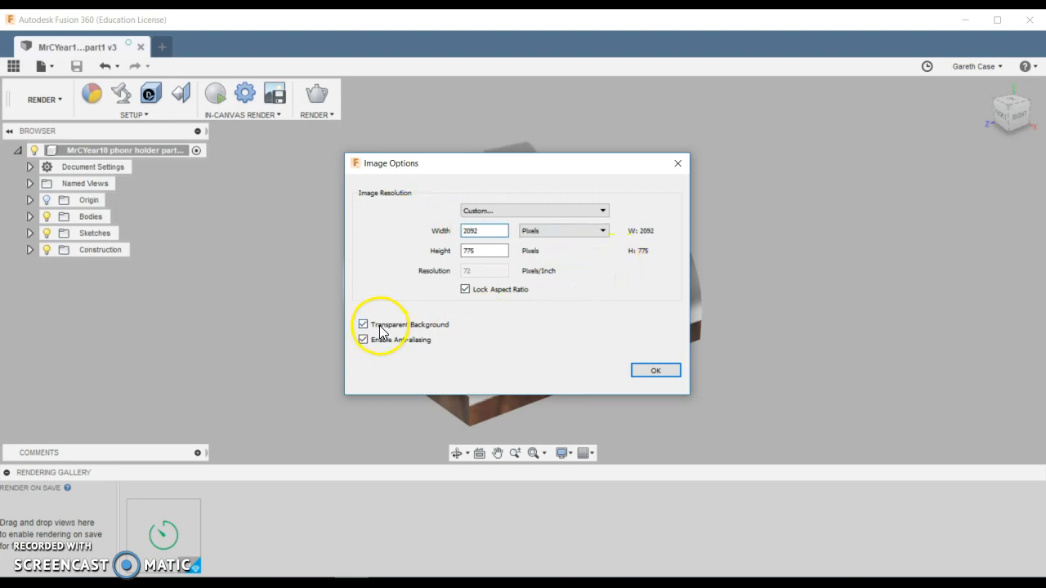
left_click(651, 375)
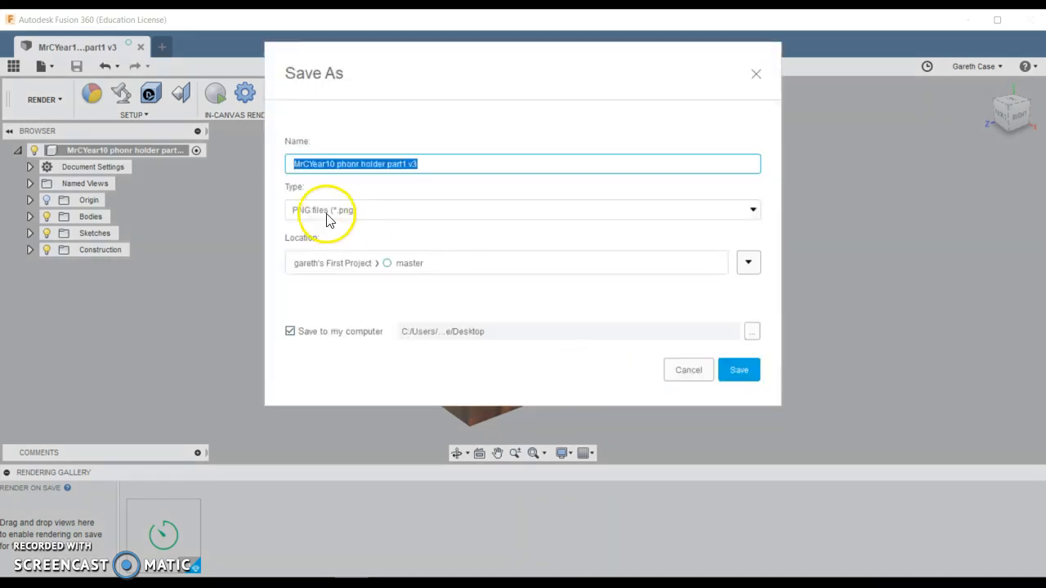
Save the captured image as a JPG under its suggested name in the project's master branch, with a copy on the computer's Desktop
left_click(361, 215)
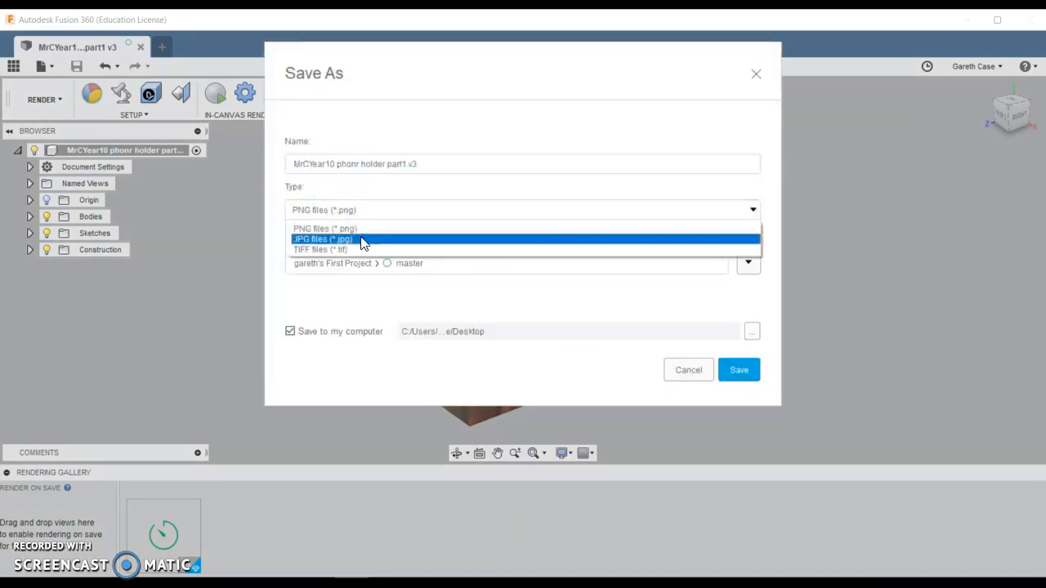
left_click(362, 239)
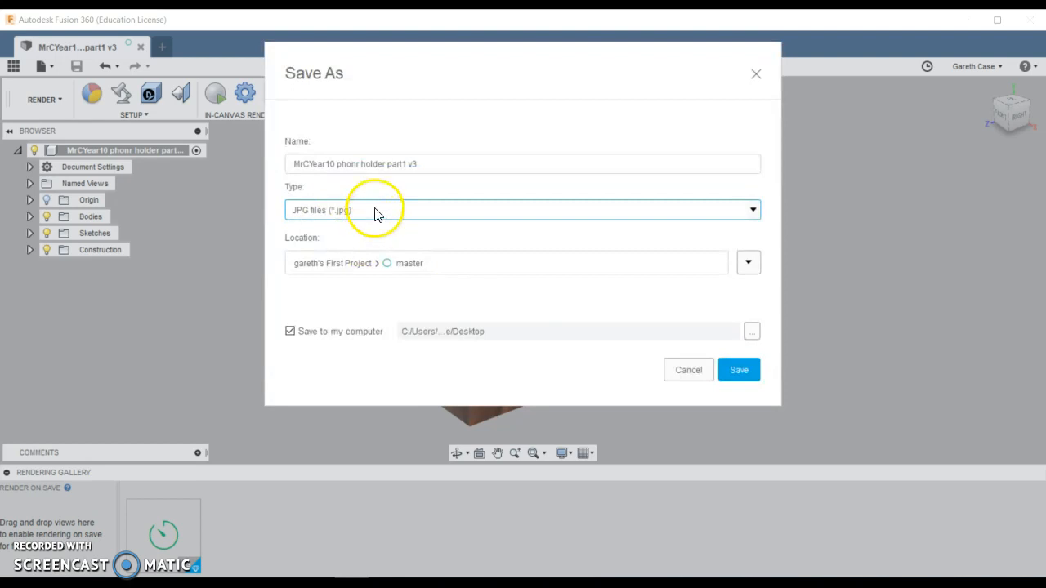
left_click(380, 263)
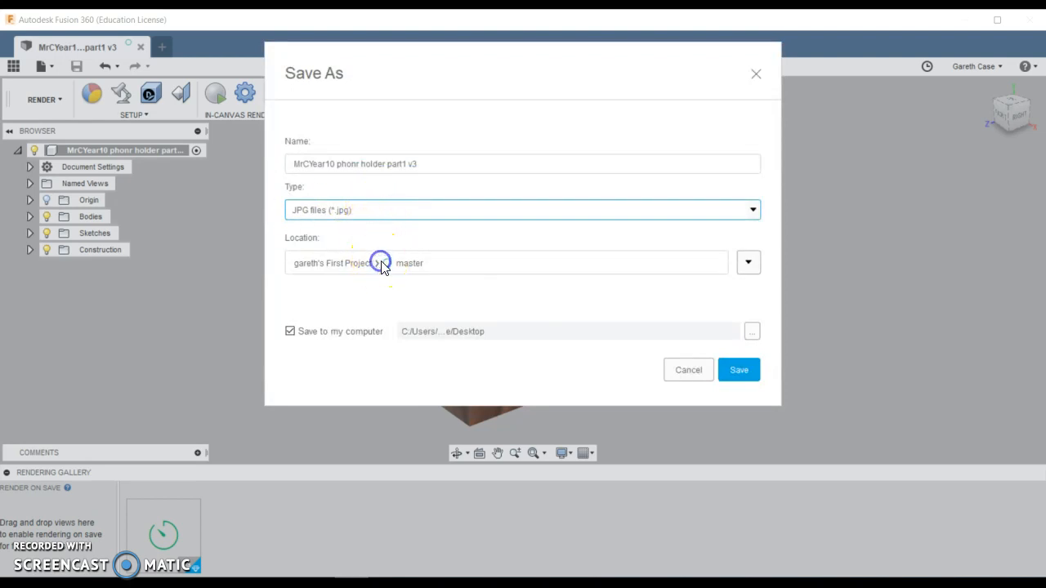
left_click(747, 262)
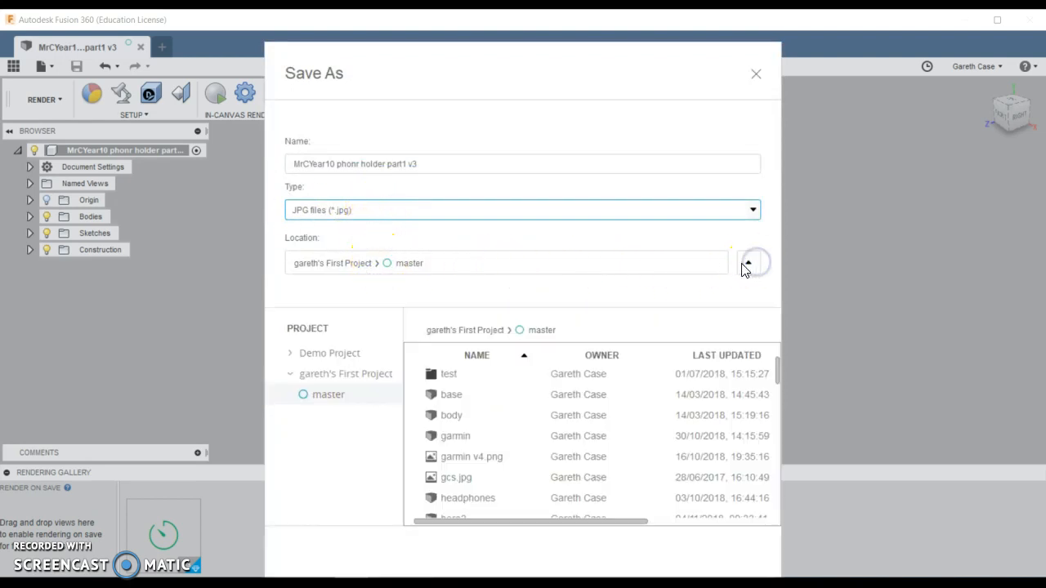
left_click(351, 263)
left_click(618, 265)
left_click(448, 209)
left_click(467, 168)
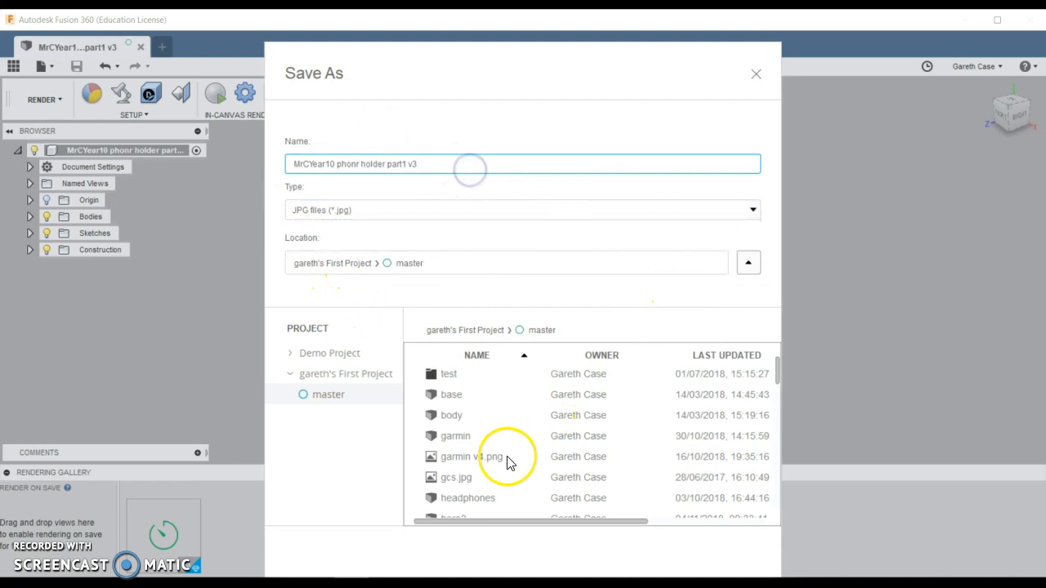
left_click_drag(679, 87, 579, 15)
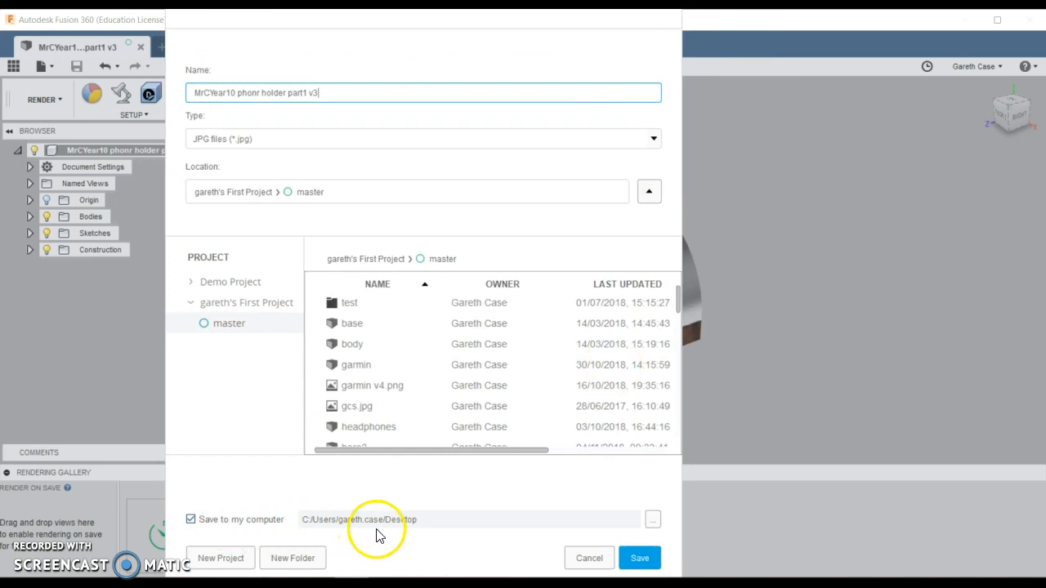
left_click(636, 560)
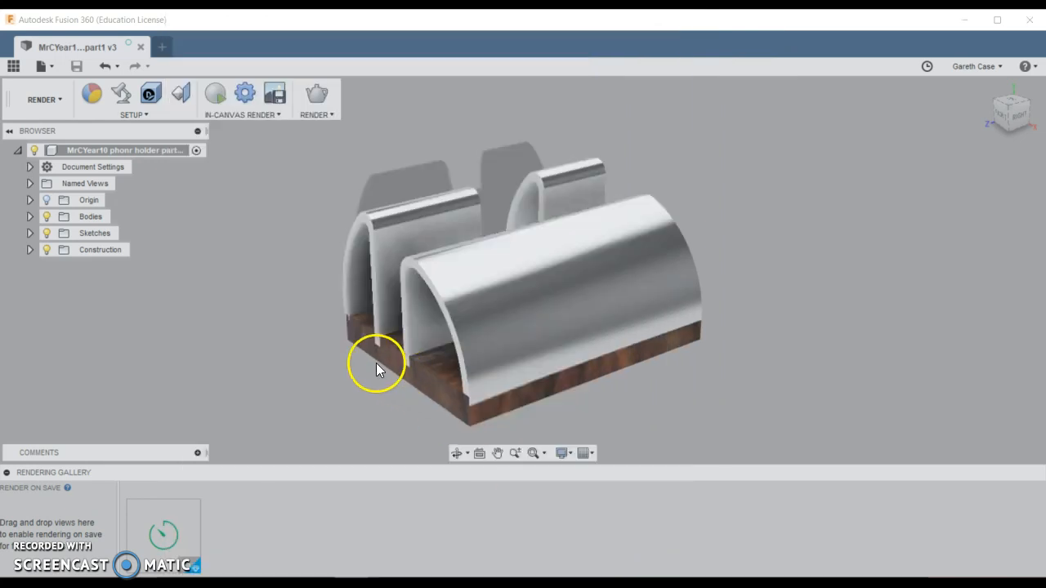